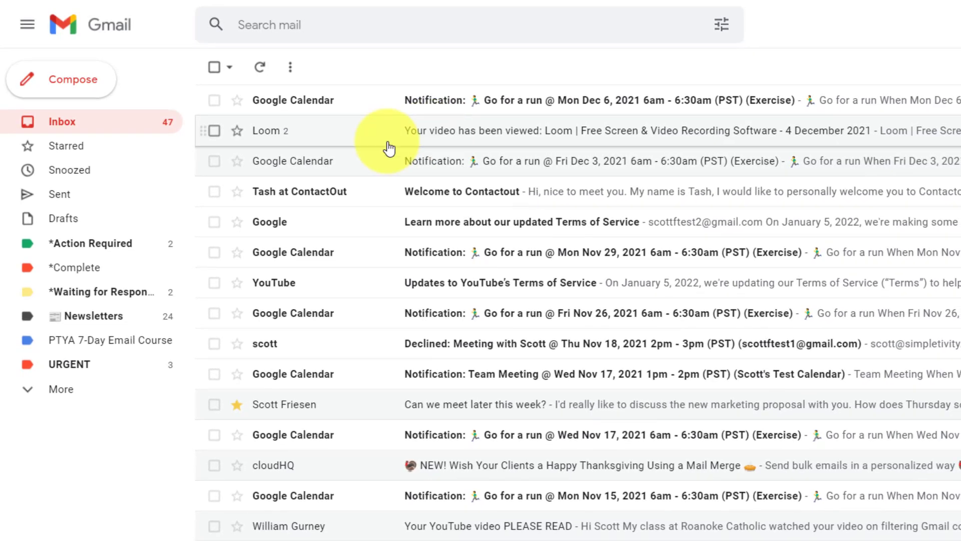
Look through the *Action Required, Sent and URGENT emails, returning to the inbox each time.
click(83, 248)
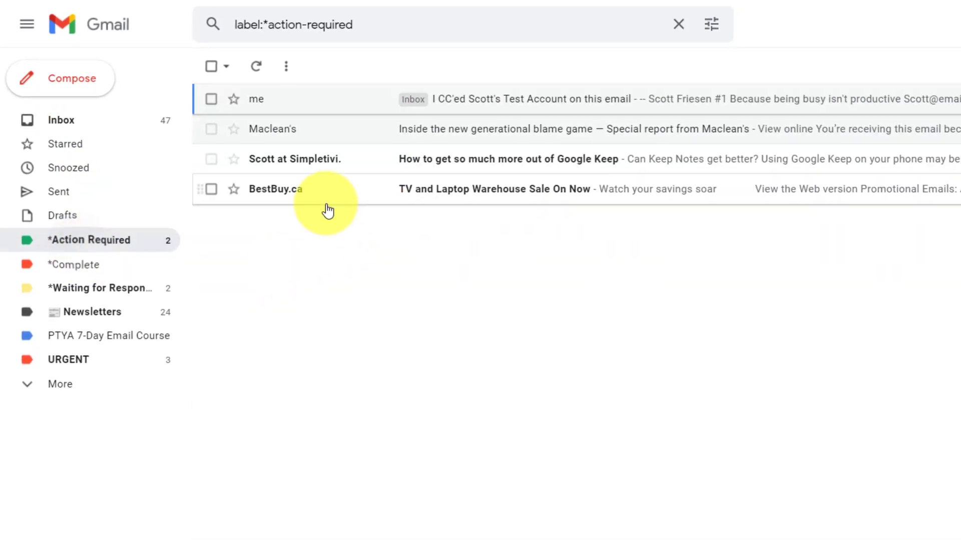
click(72, 198)
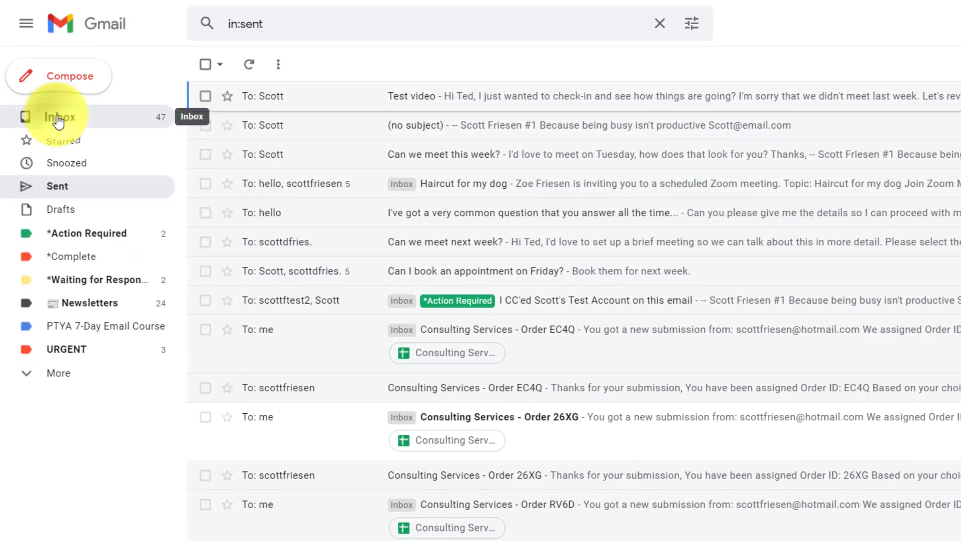
click(59, 119)
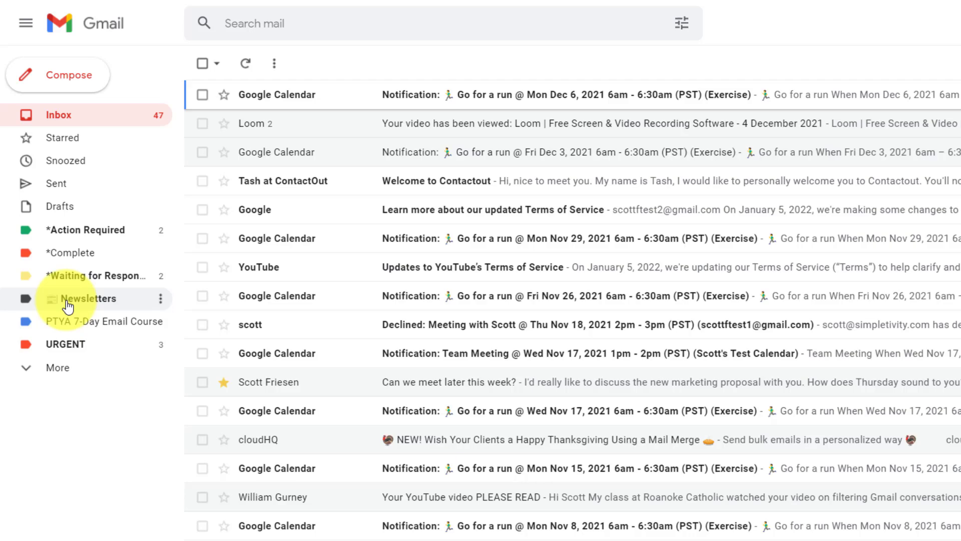
click(78, 348)
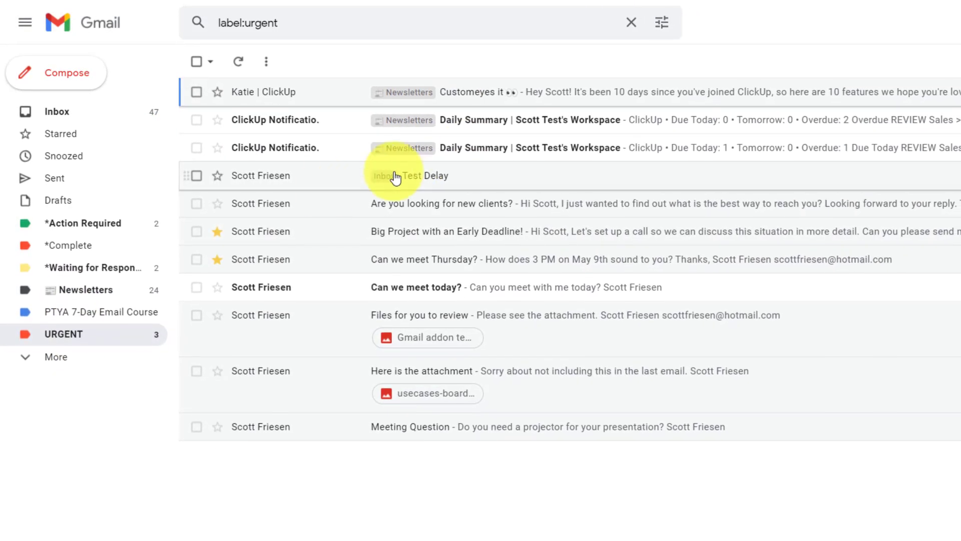
click(69, 112)
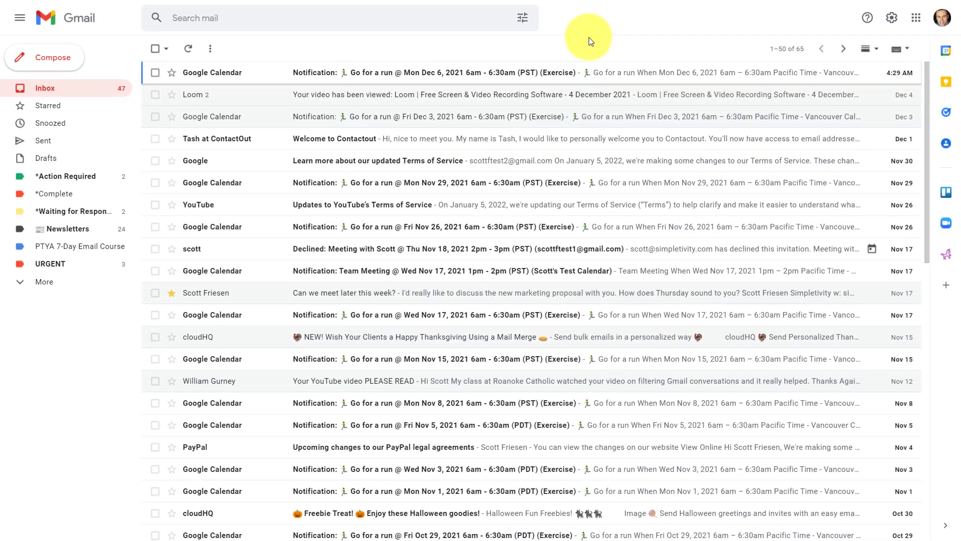
Open Quick settings and look over the Density, Theme and Inbox type options.
click(891, 22)
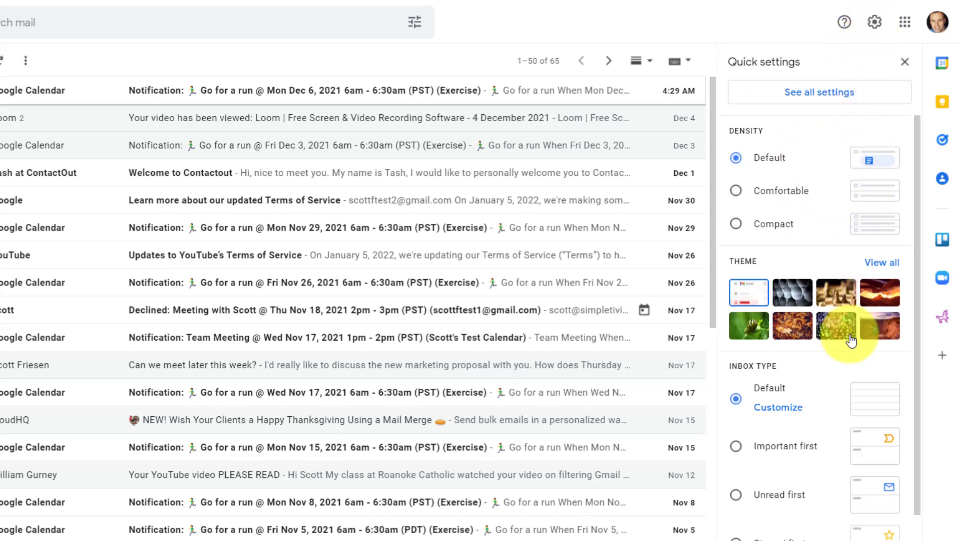
scroll(851, 334, down, 4)
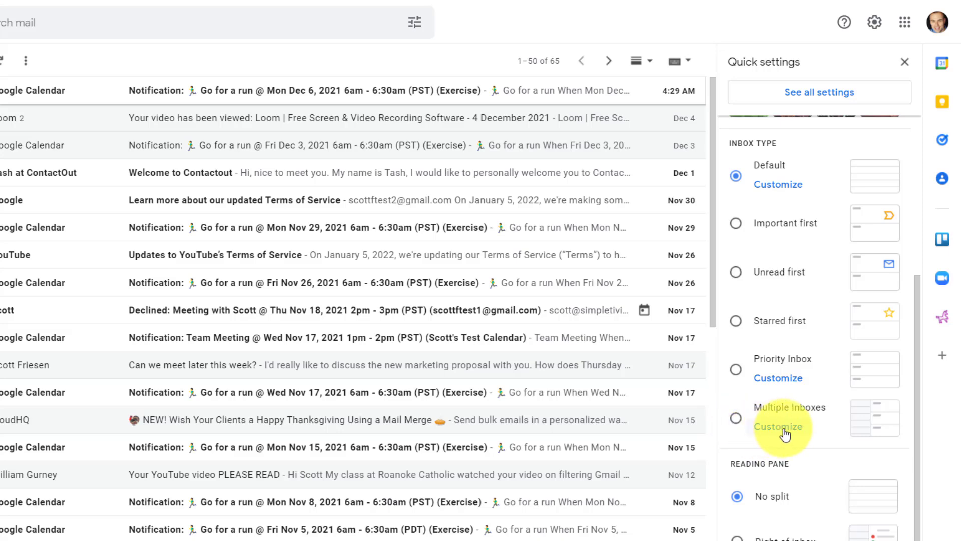
scroll(826, 368, up, 5)
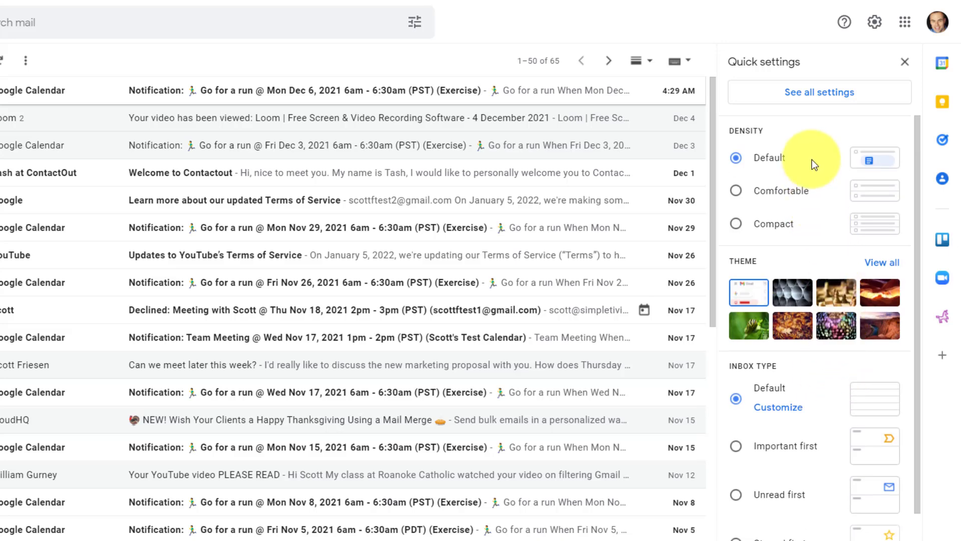
On the full Settings Inbox tab, set the inbox type to Multiple Inboxes.
click(816, 92)
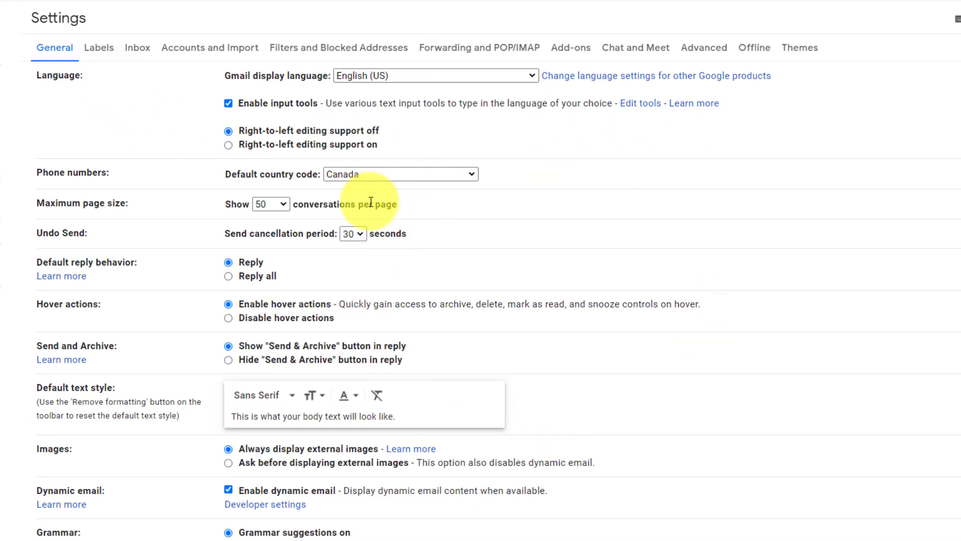
click(138, 52)
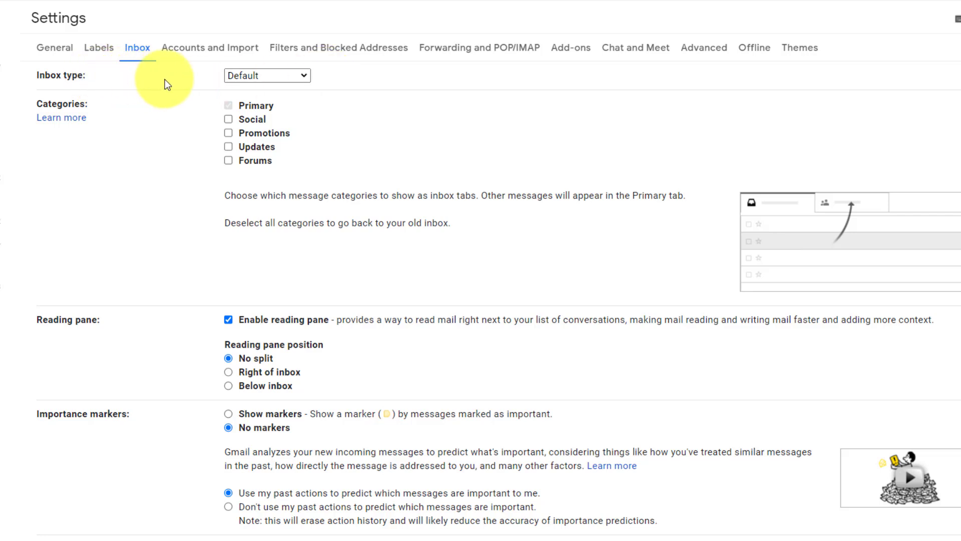
click(302, 78)
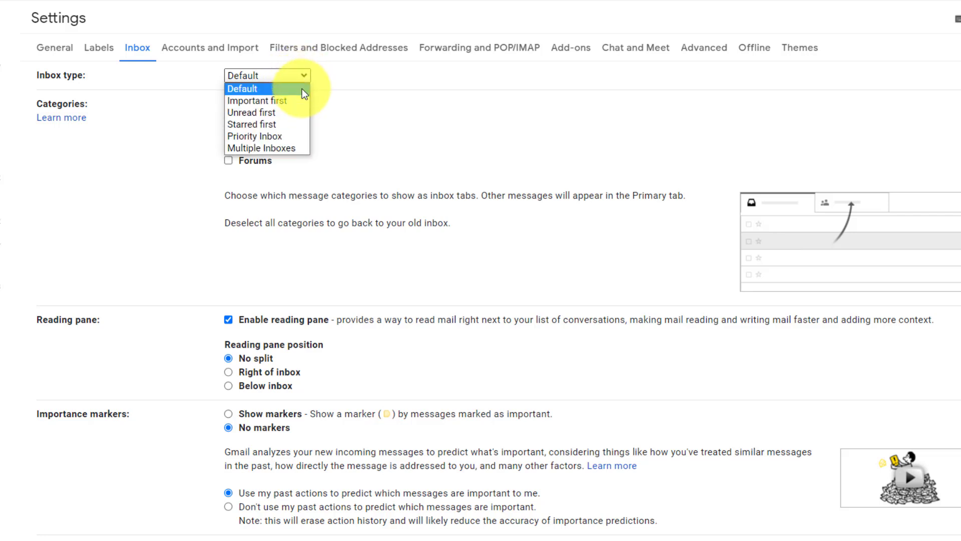
click(297, 147)
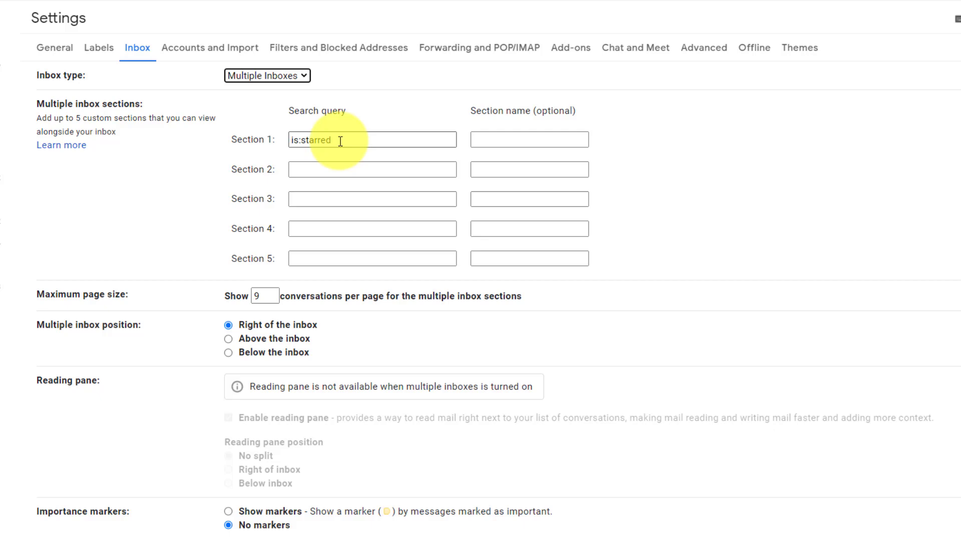
Enter is:URGENT as the Section 2 search query, leaving Section 3 empty.
click(336, 171)
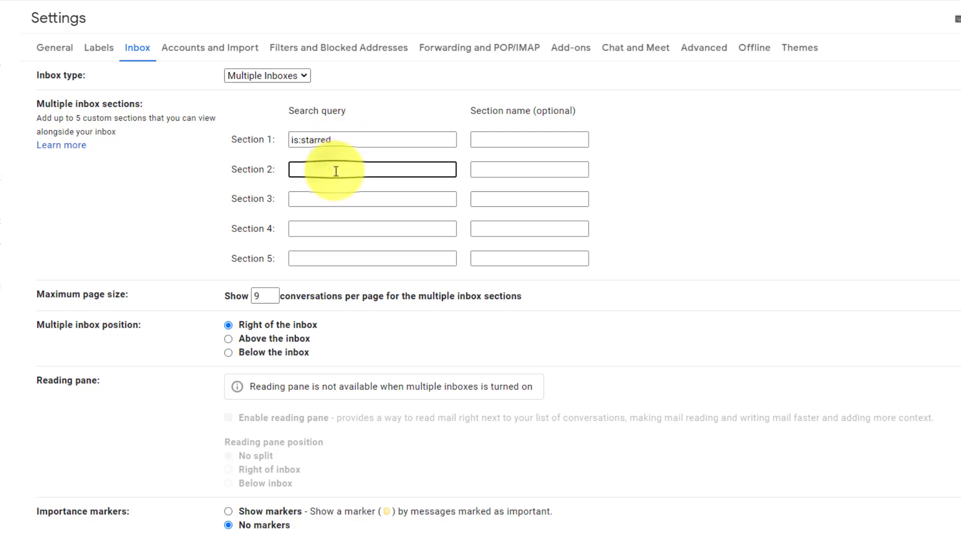
text(is)
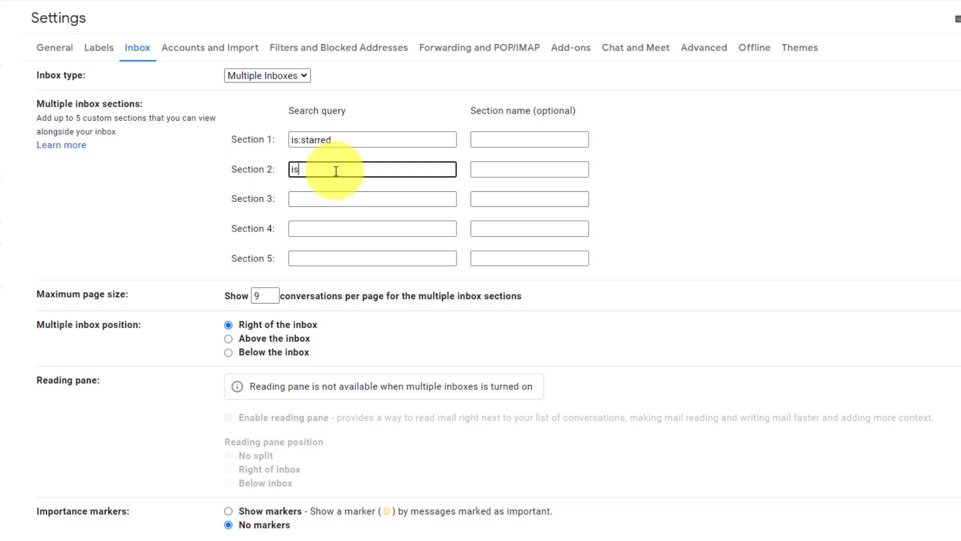
text(:URGENT)
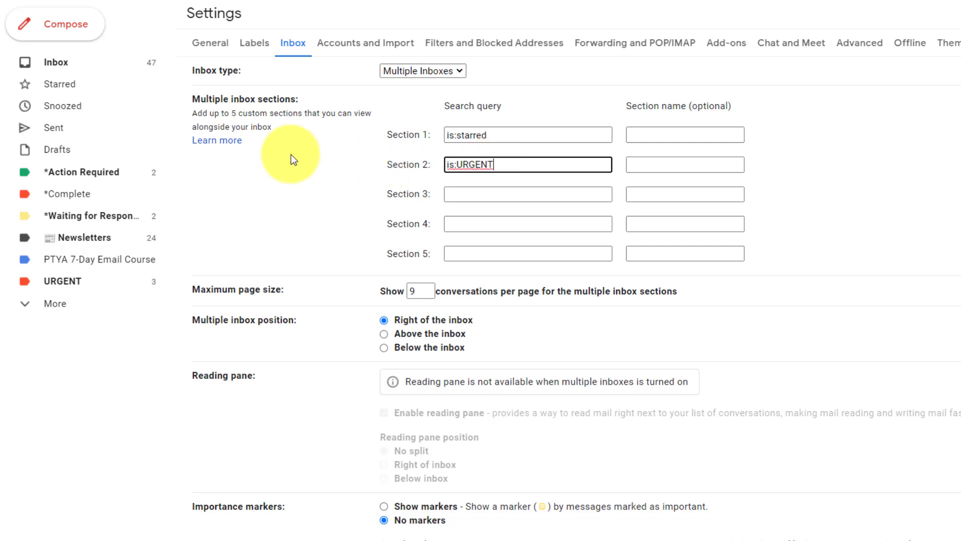
click(292, 155)
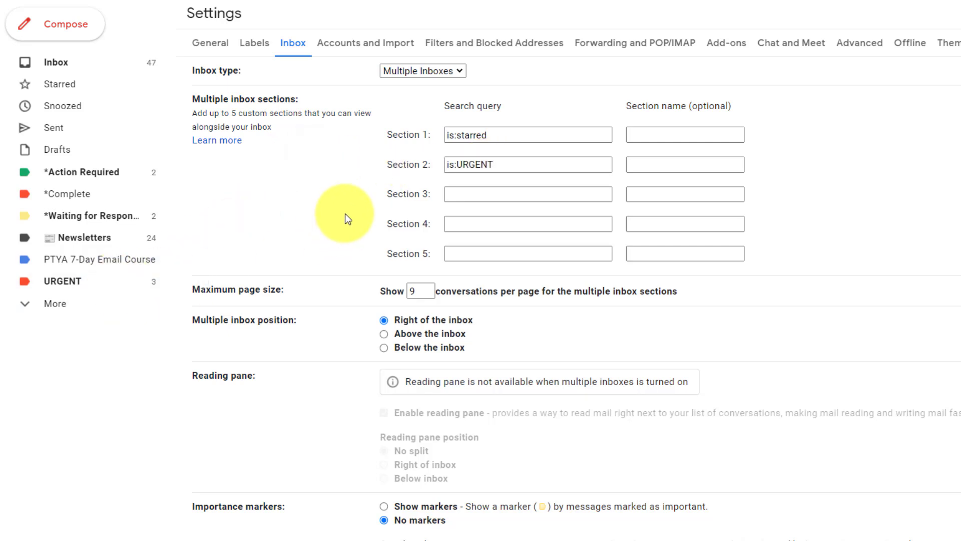
click(497, 194)
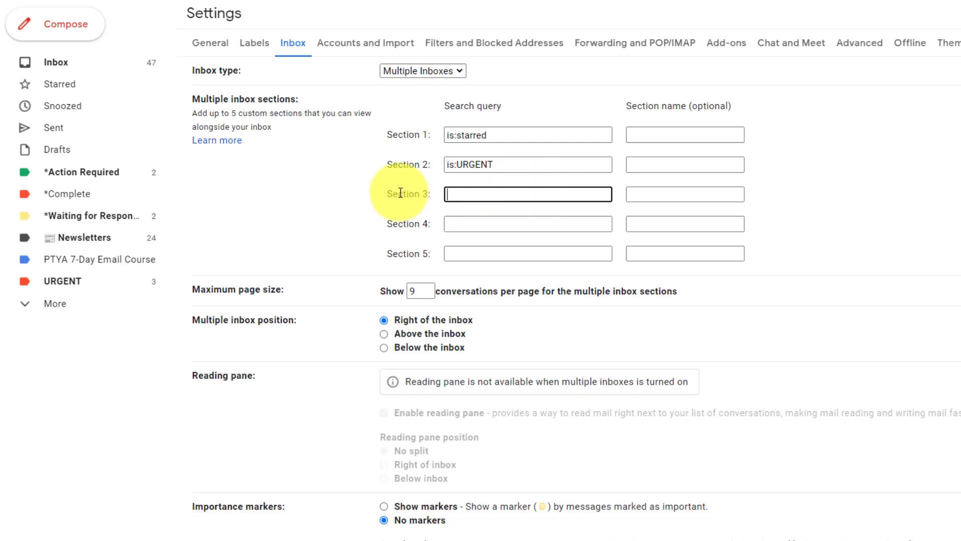
click(353, 188)
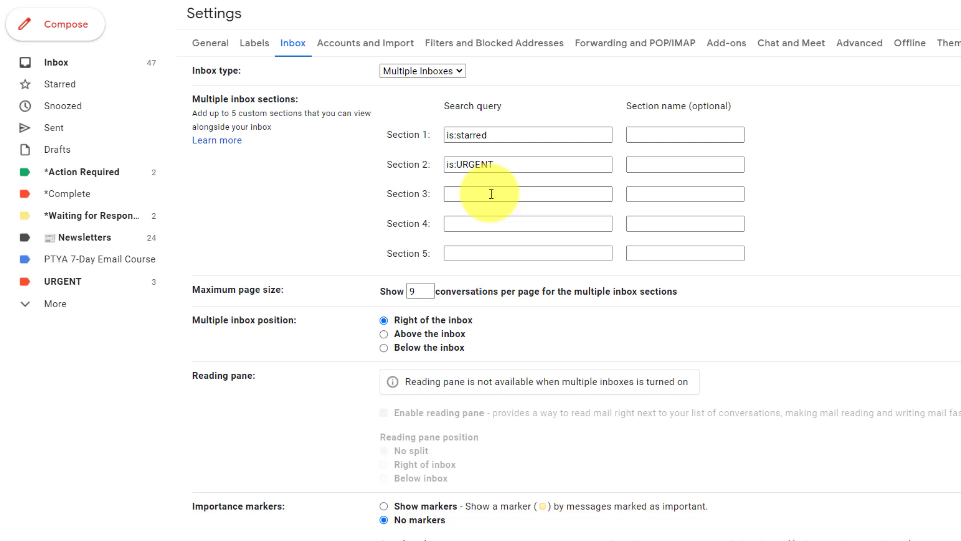
Set the Section 3 search query to from: a particular sender's e-mail address.
click(491, 194)
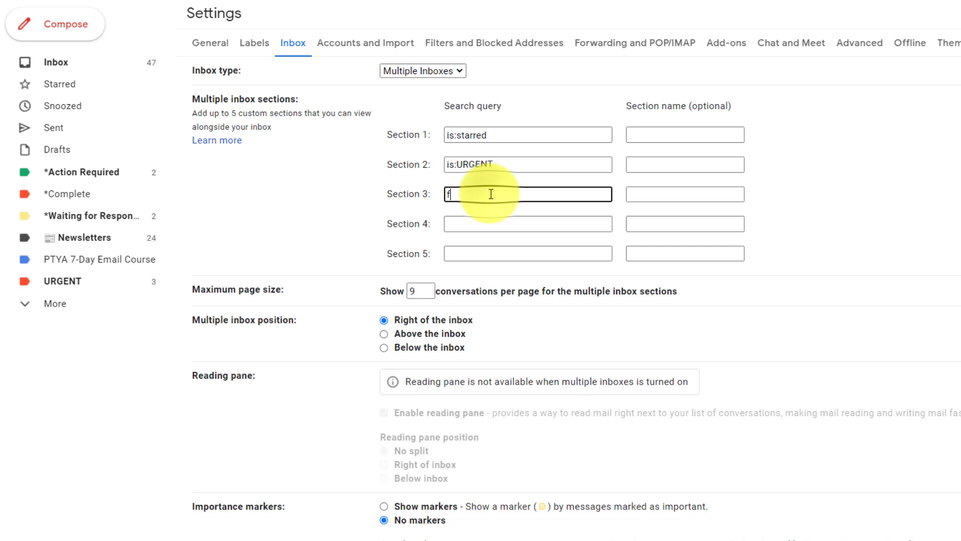
text(fro)
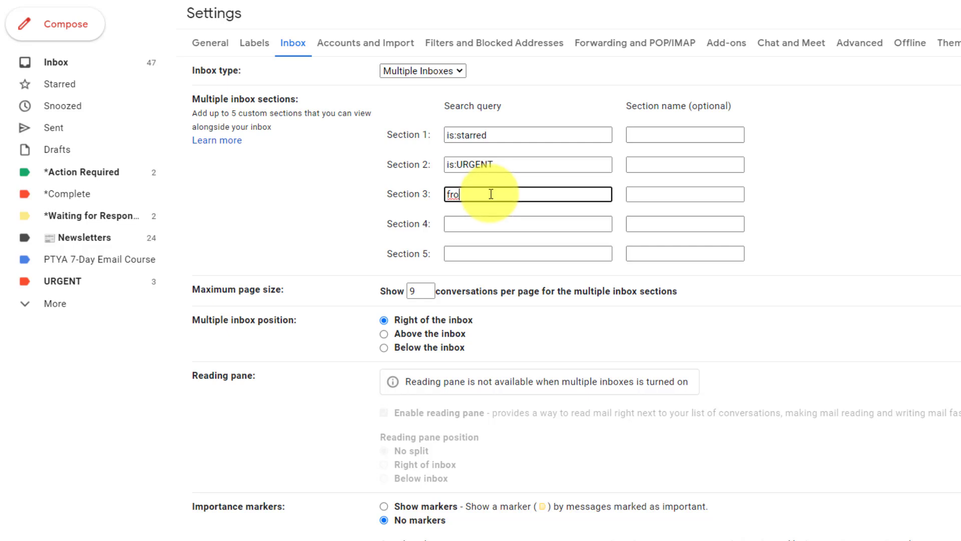
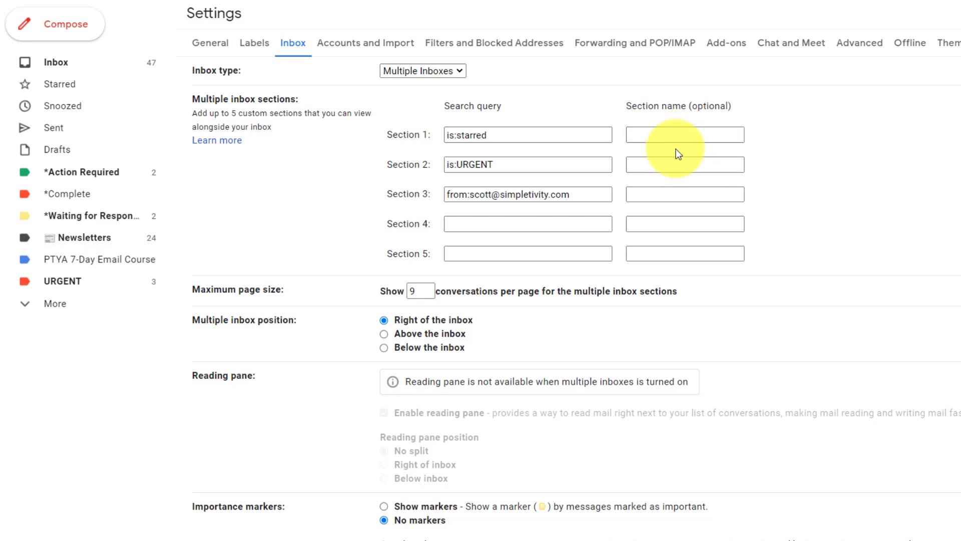
scroll(801, 147, down, 3)
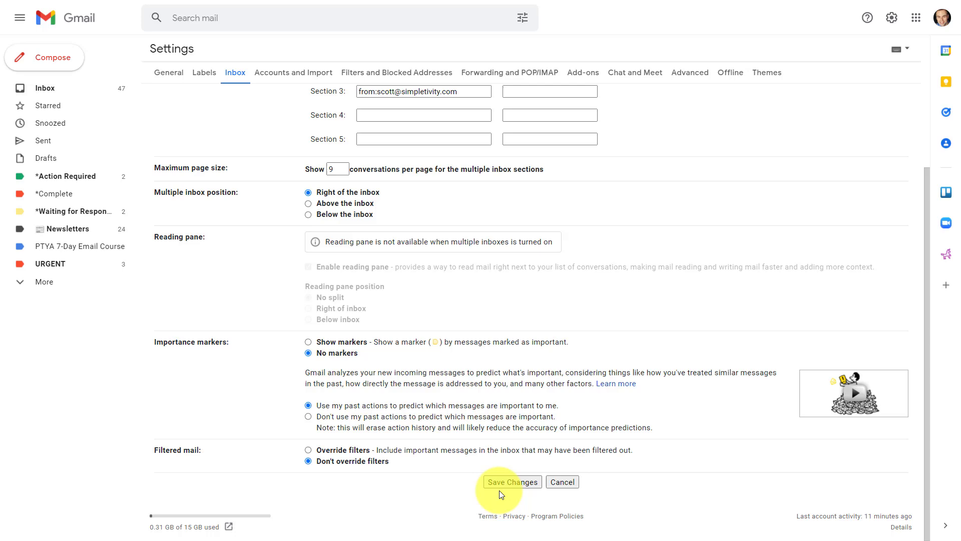
Save Changes and scroll through the new sections pane beside the inbox.
click(503, 484)
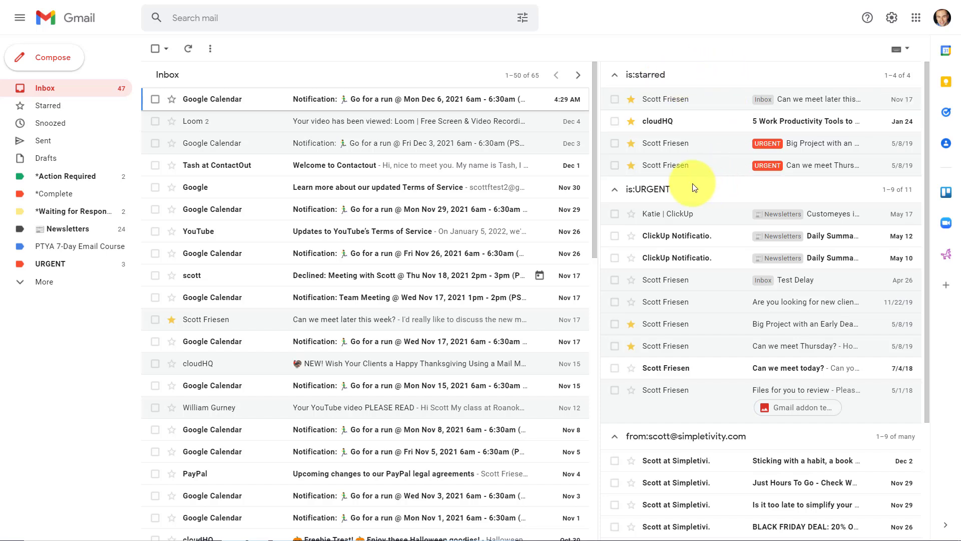
scroll(735, 279, down, 3)
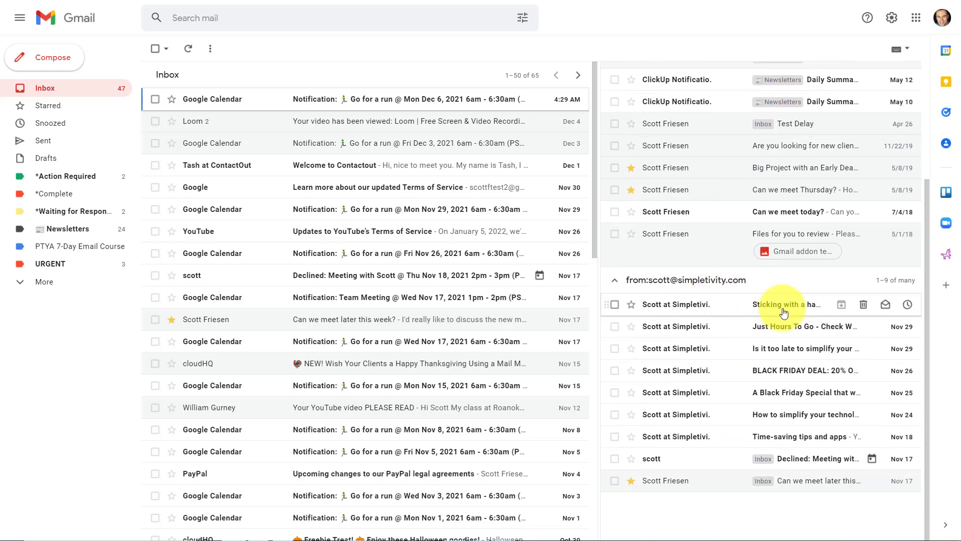
scroll(733, 316, up, 3)
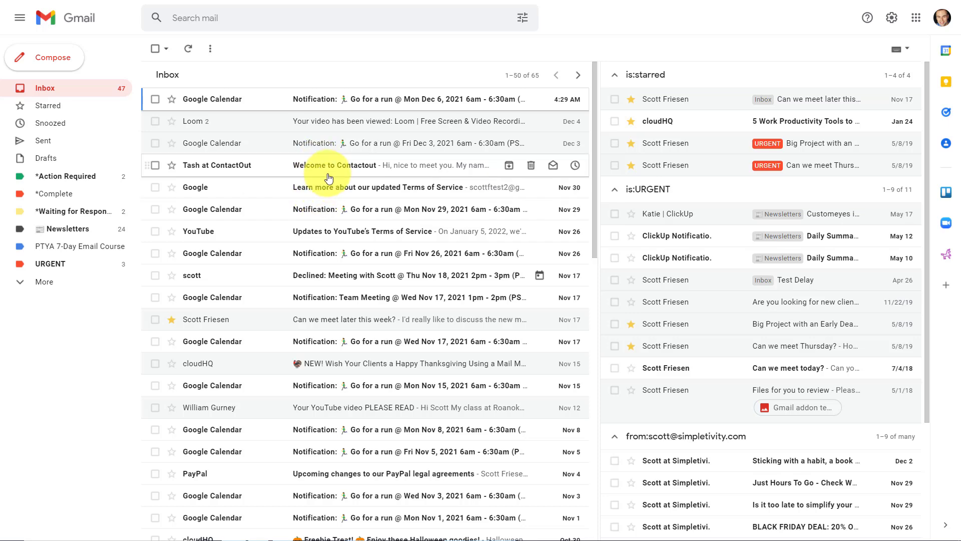
scroll(287, 132, down, 10)
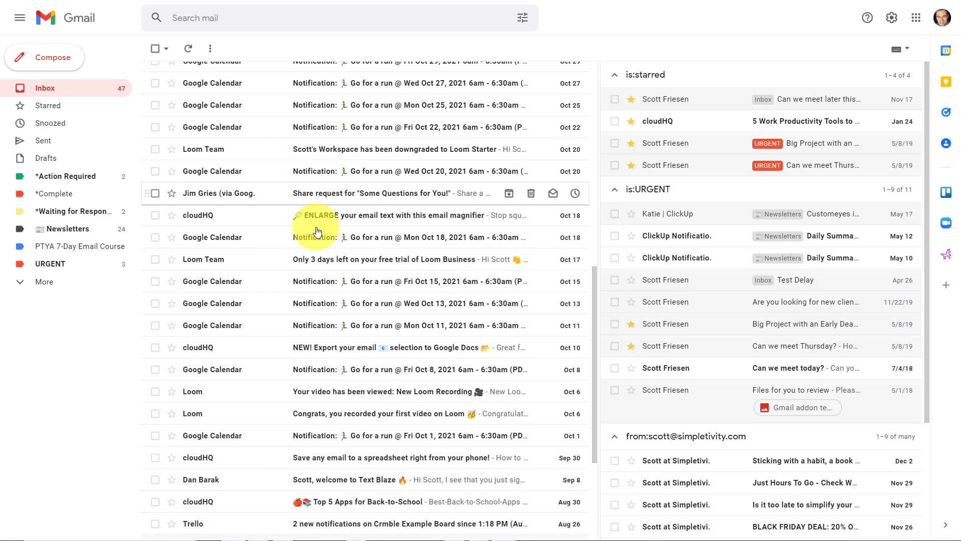
scroll(311, 215, up, 10)
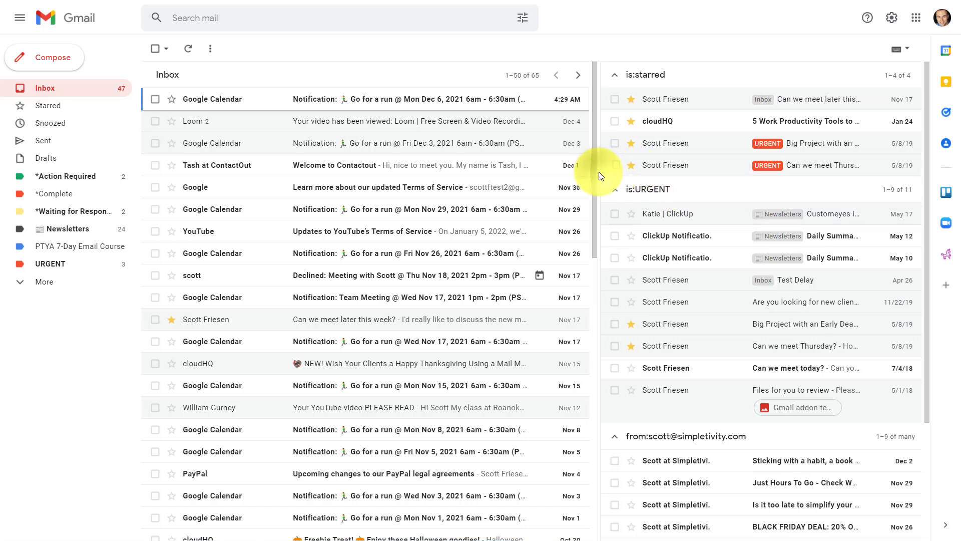
Drag the divider to widen the main inbox and narrow the sections pane.
drag(598, 169, 731, 183)
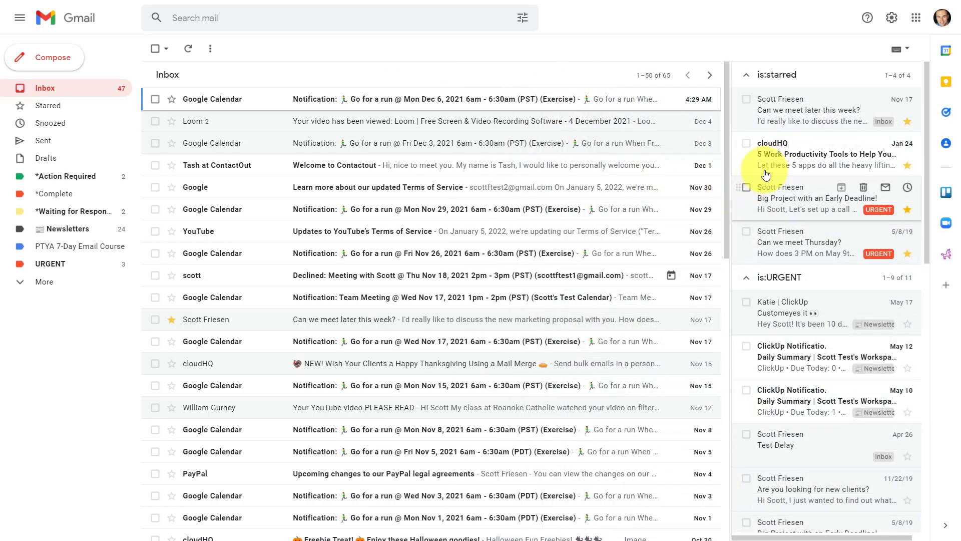
scroll(804, 200, down, 12)
scroll(803, 231, up, 10)
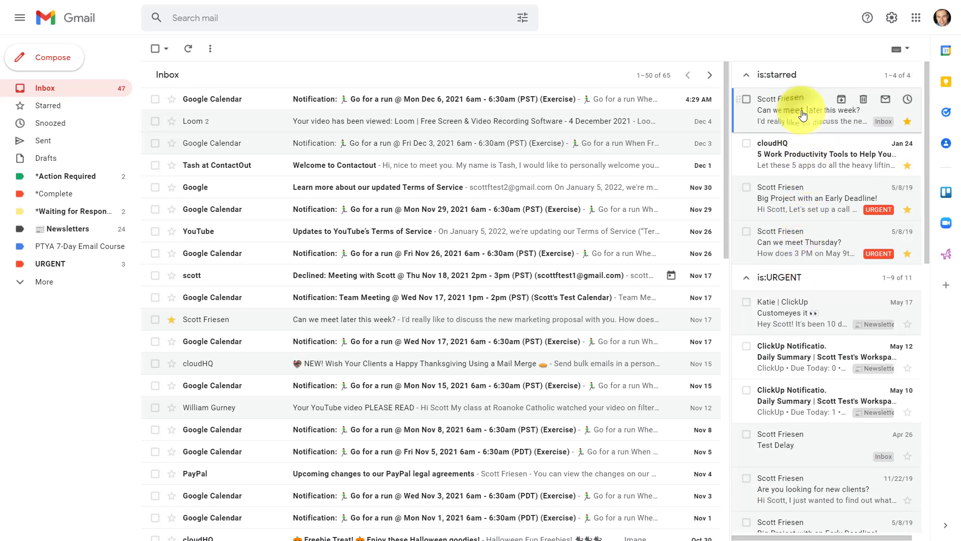
Open and close the 'Can we meet later this week?' email, then widen the sections pane again.
click(796, 106)
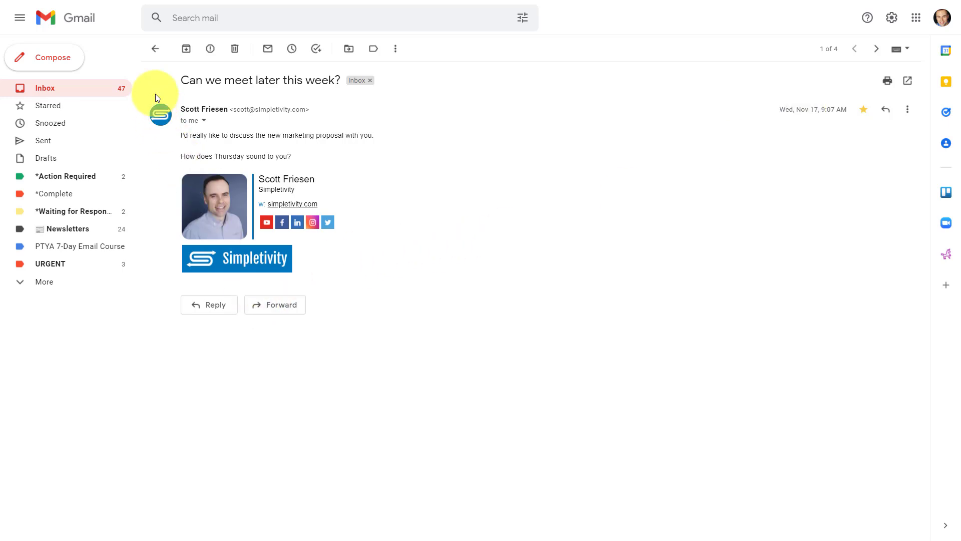
click(156, 49)
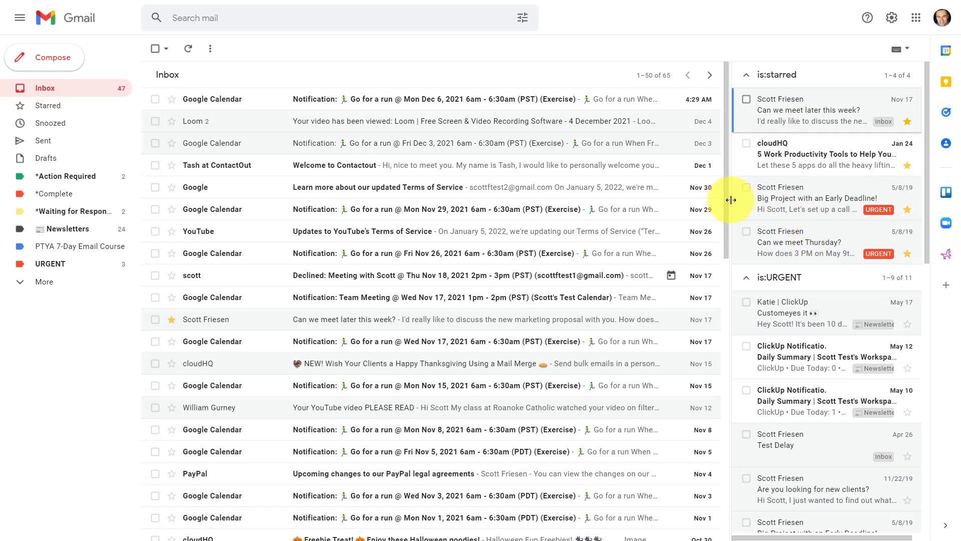
drag(730, 200, 628, 201)
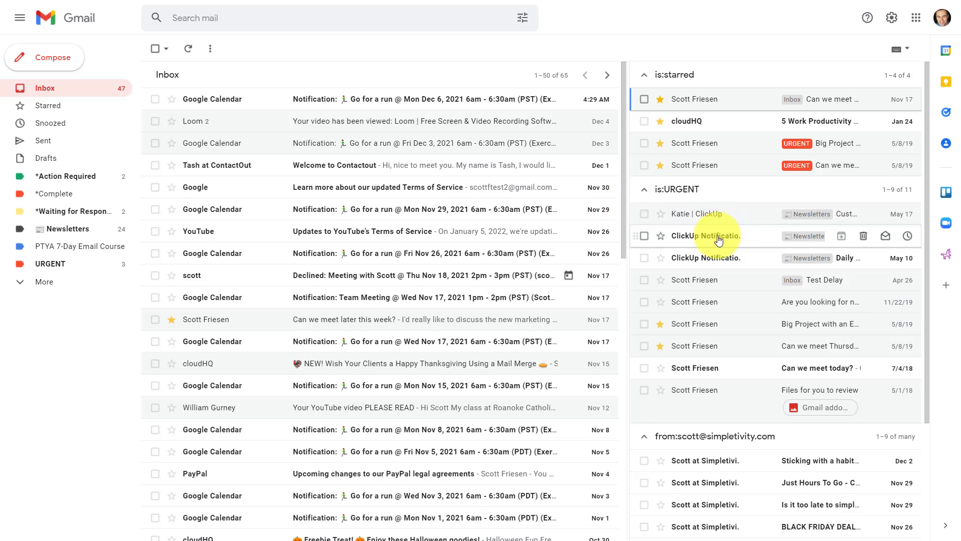
mouse_move(719, 241)
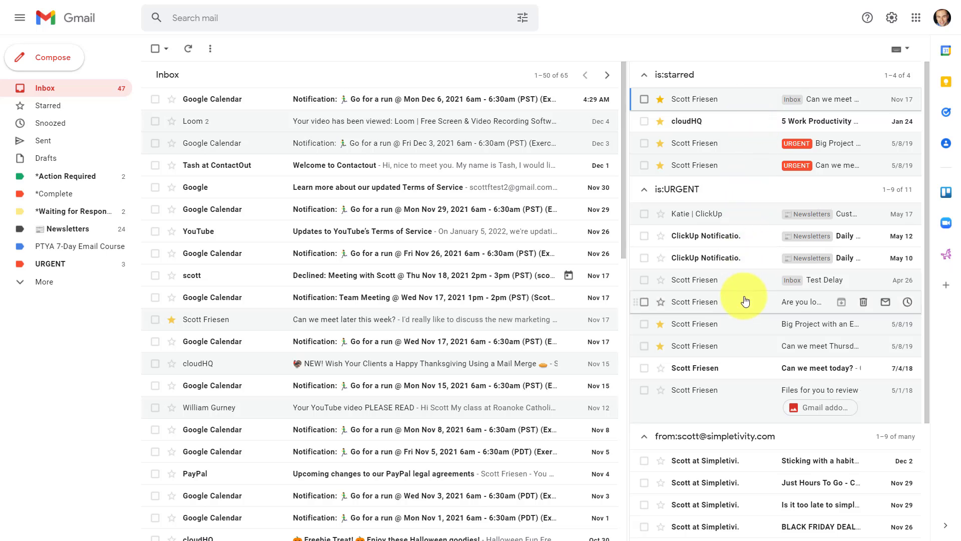
Collapse the is:starred and is:URGENT sections, leaving the sender section expanded.
click(644, 74)
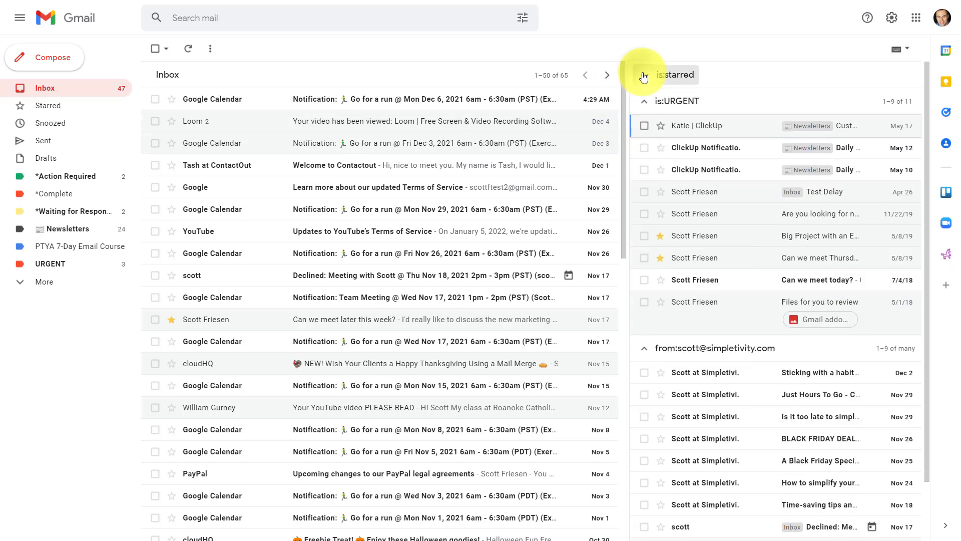
click(644, 103)
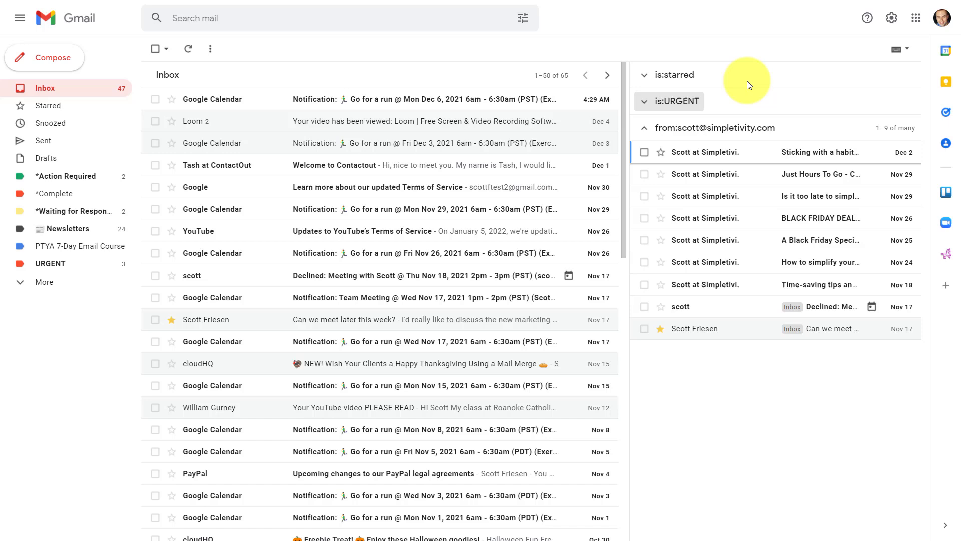
click(644, 128)
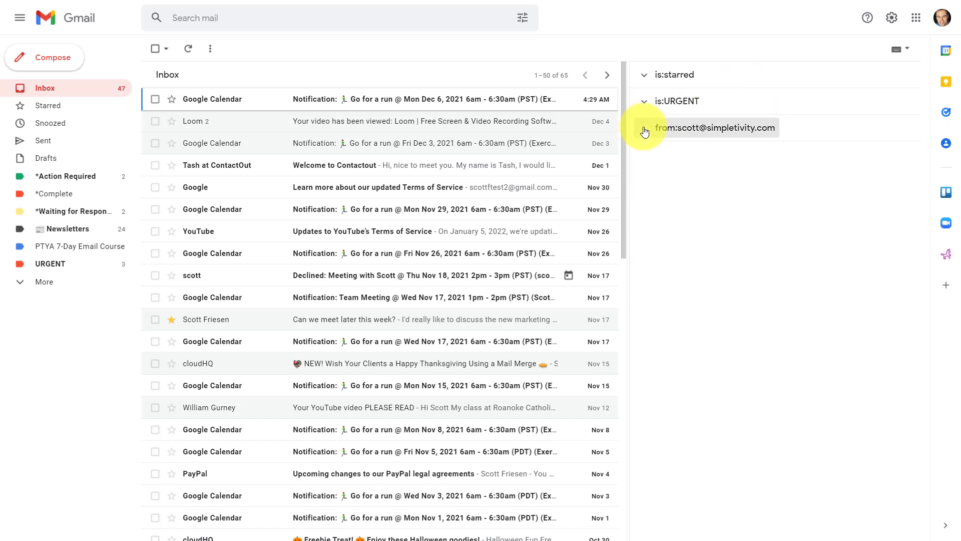
click(644, 129)
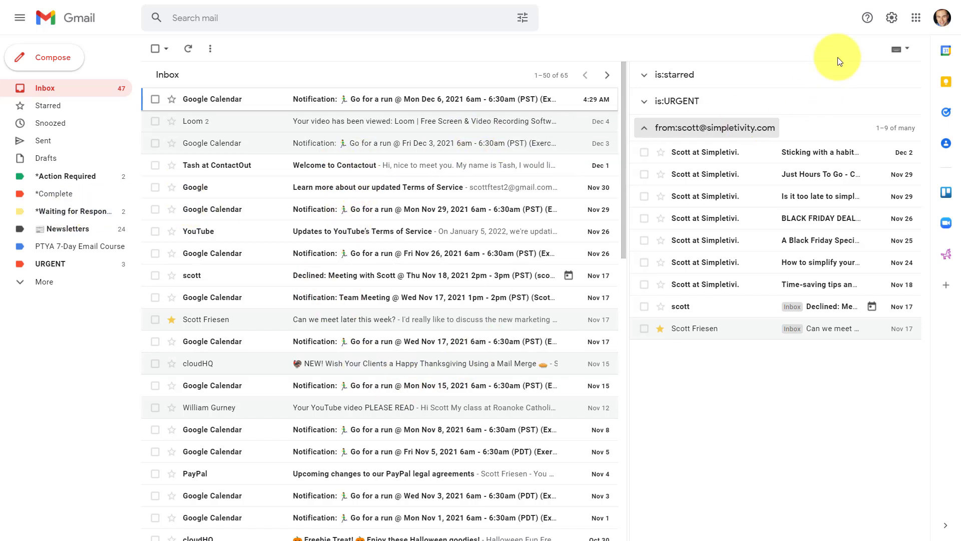
Go from Quick settings to Customize under Multiple Inboxes to reach the Inbox settings.
click(892, 18)
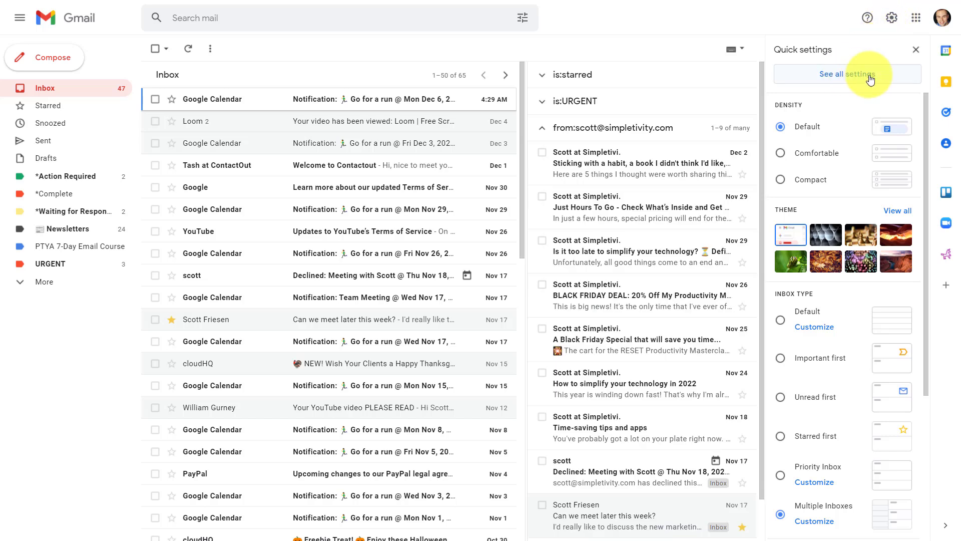
scroll(855, 188, down, 4)
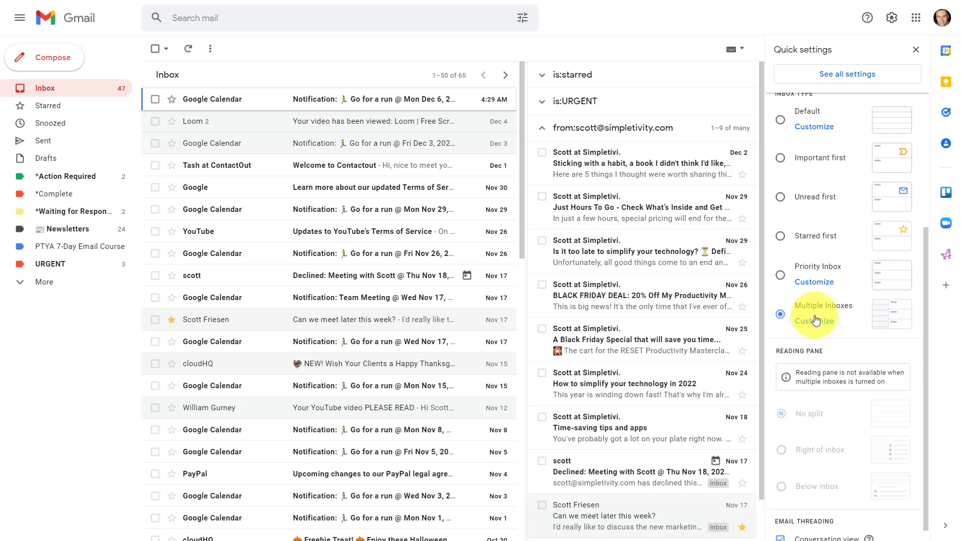
click(815, 321)
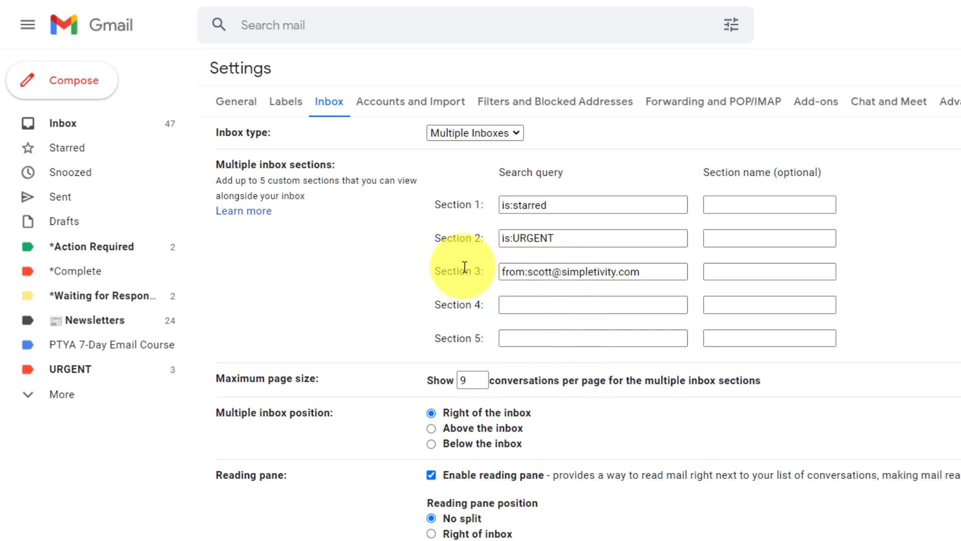
drag(468, 273, 422, 250)
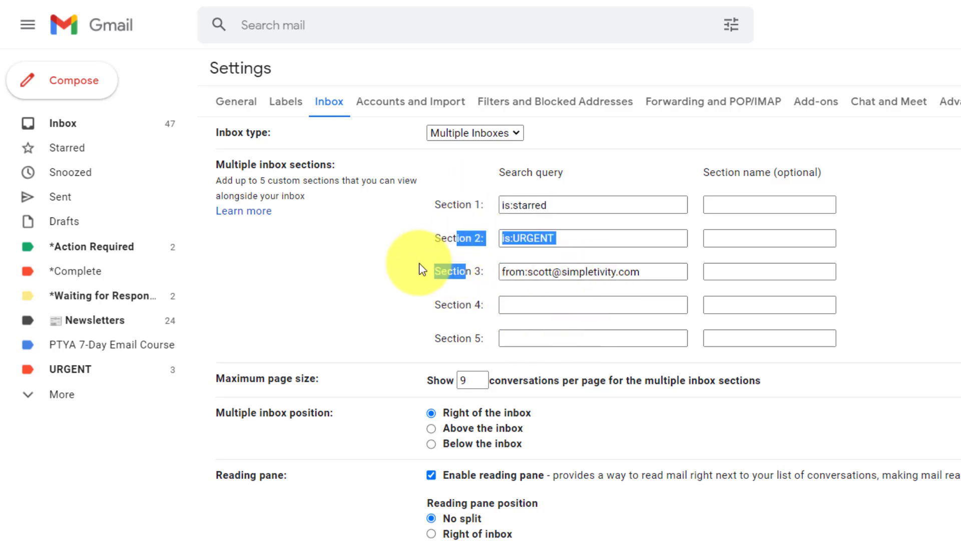
click(383, 277)
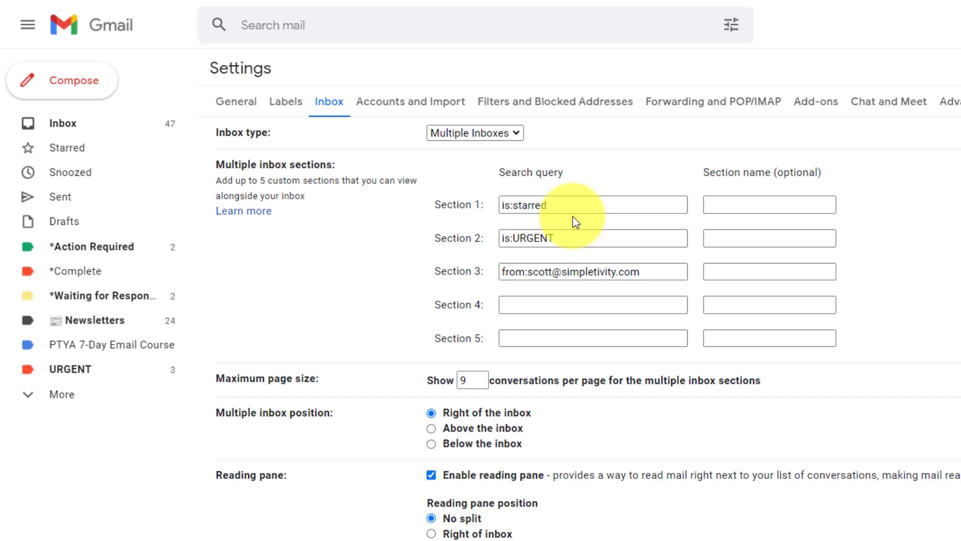
click(67, 128)
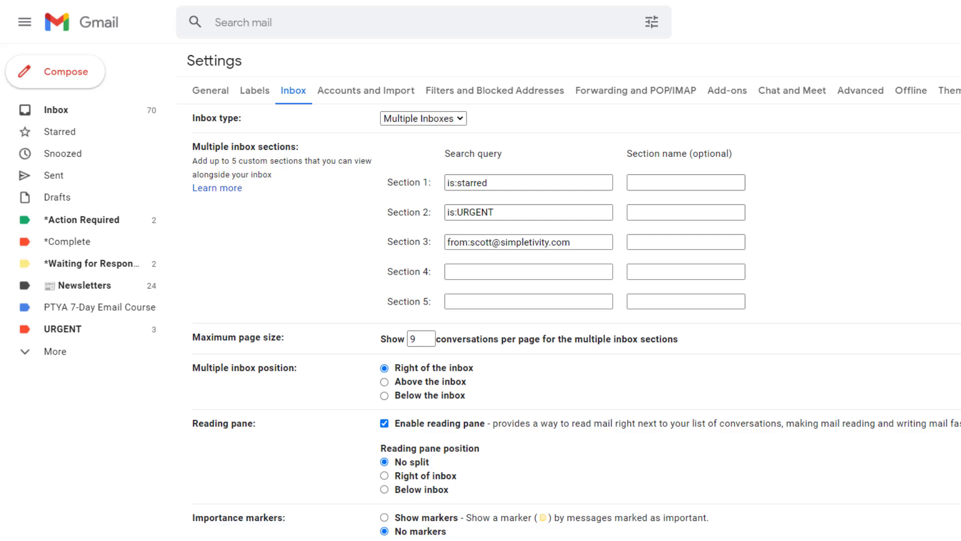
Name Section 1 'Very Important Emails' and give Section 2 the stop-sign emoji as its name.
click(669, 185)
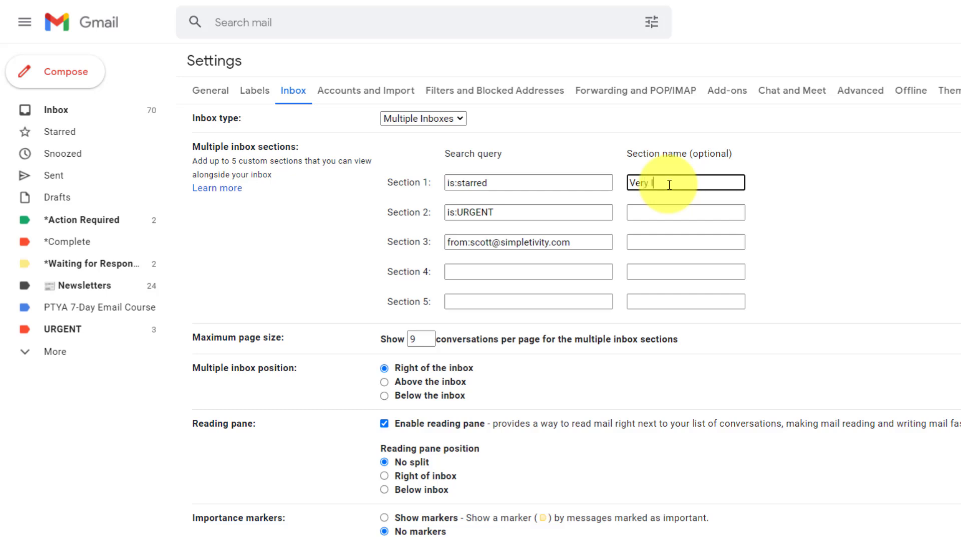
click(714, 212)
key(super+period)
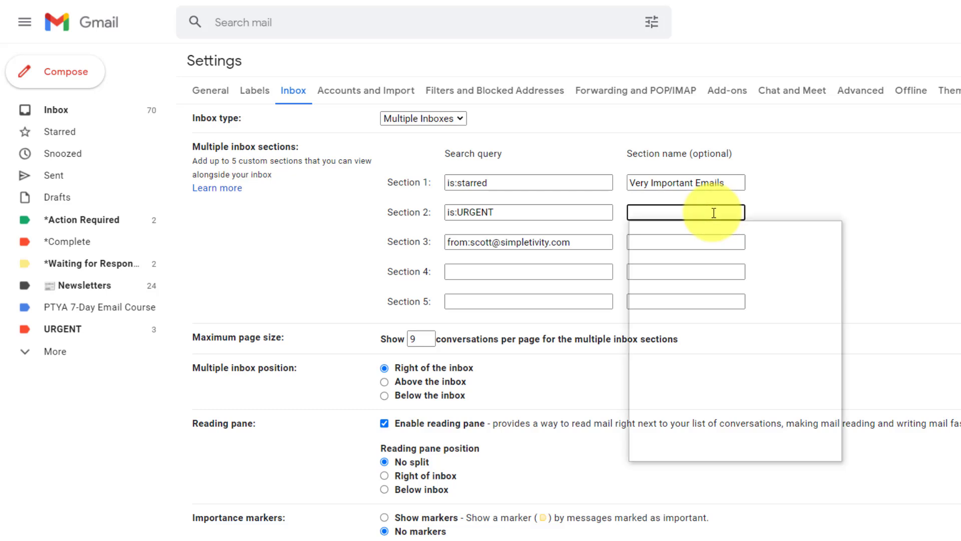
text(stop)
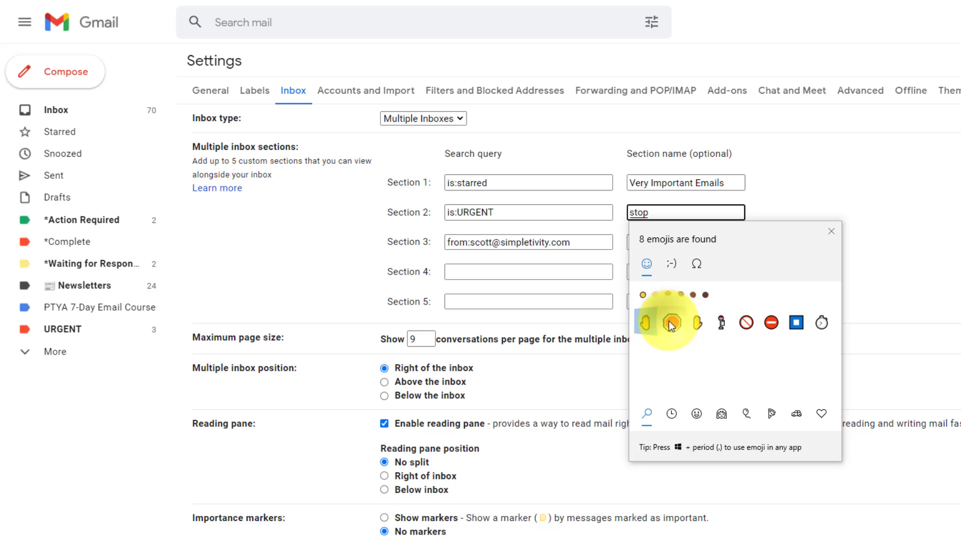
click(672, 322)
click(843, 230)
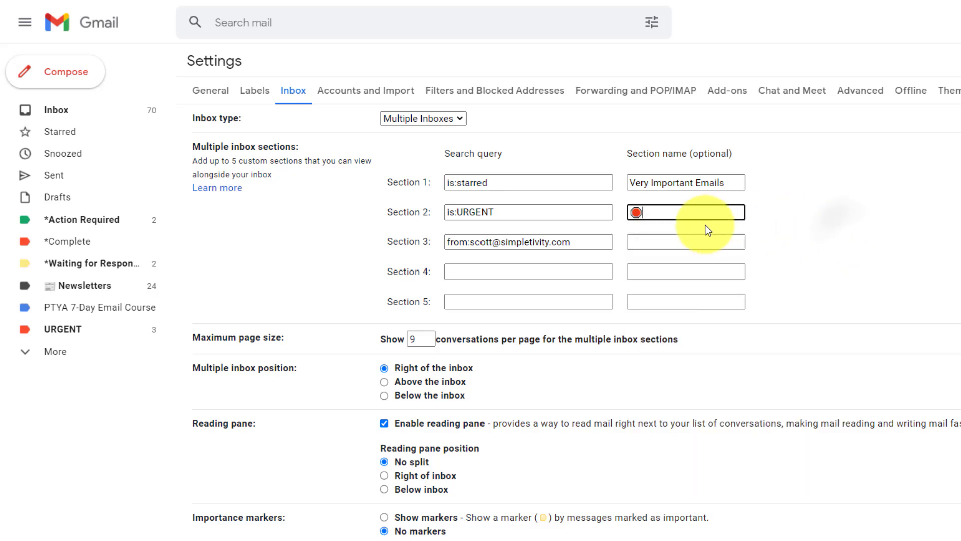
Name Section 3 'Emails from Me'.
click(661, 242)
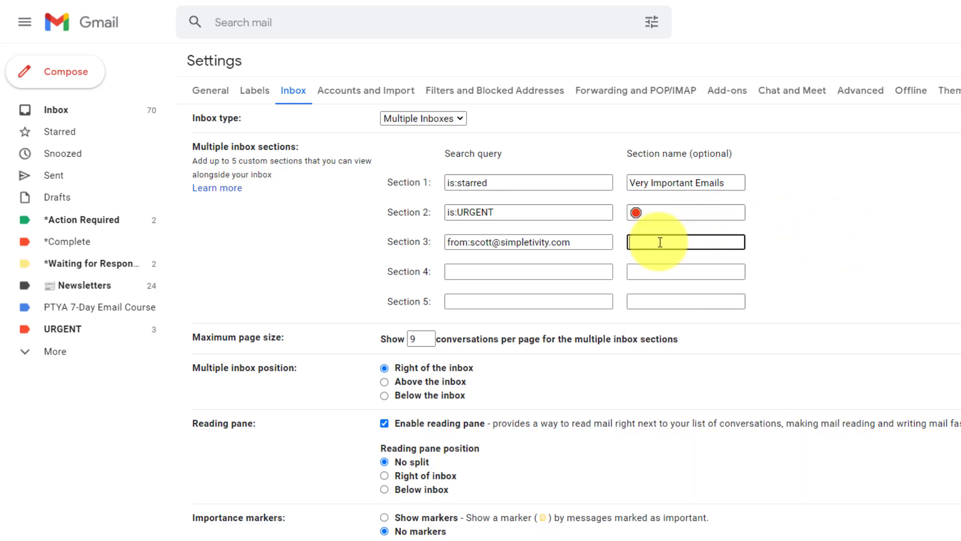
text(Emails from Me)
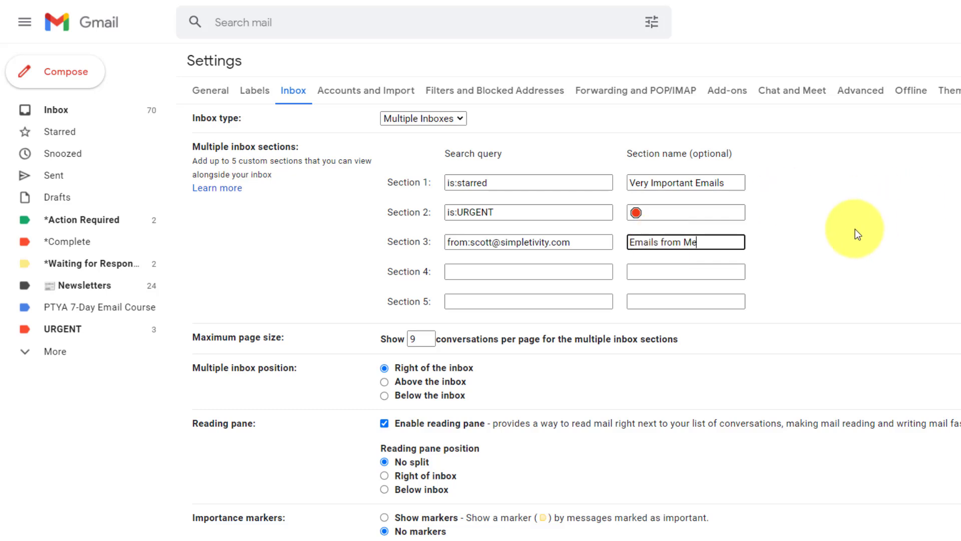
click(854, 231)
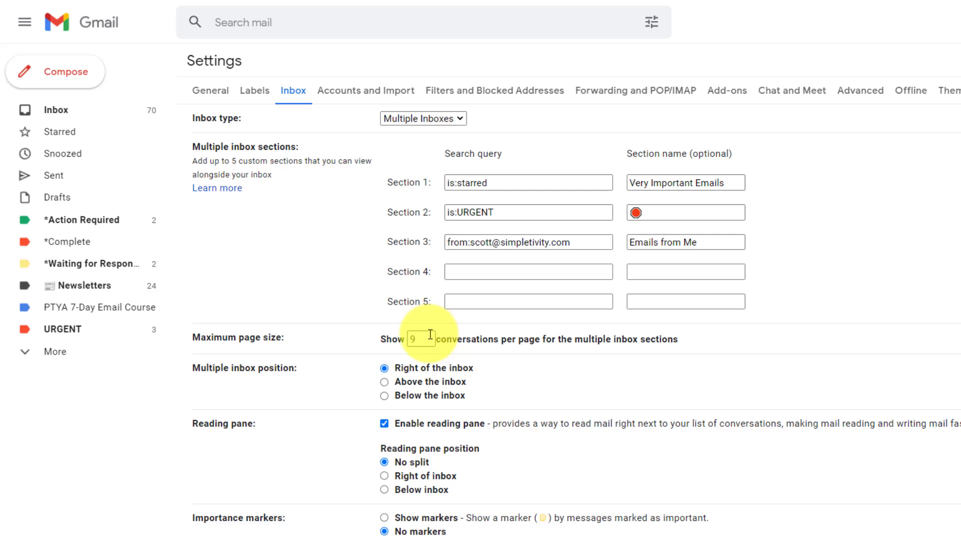
Change the Maximum page size from 9 to 5 conversations.
double_click(415, 338)
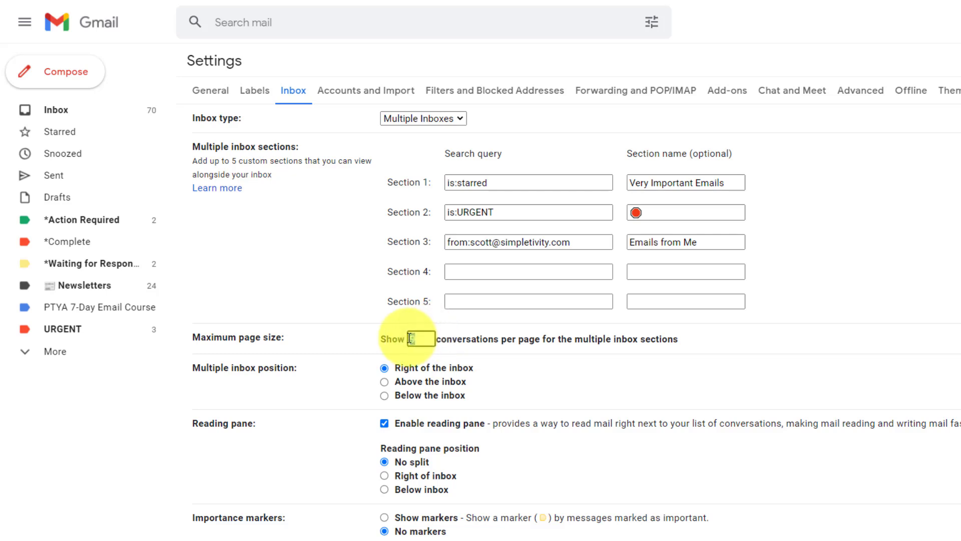
text(5)
click(356, 334)
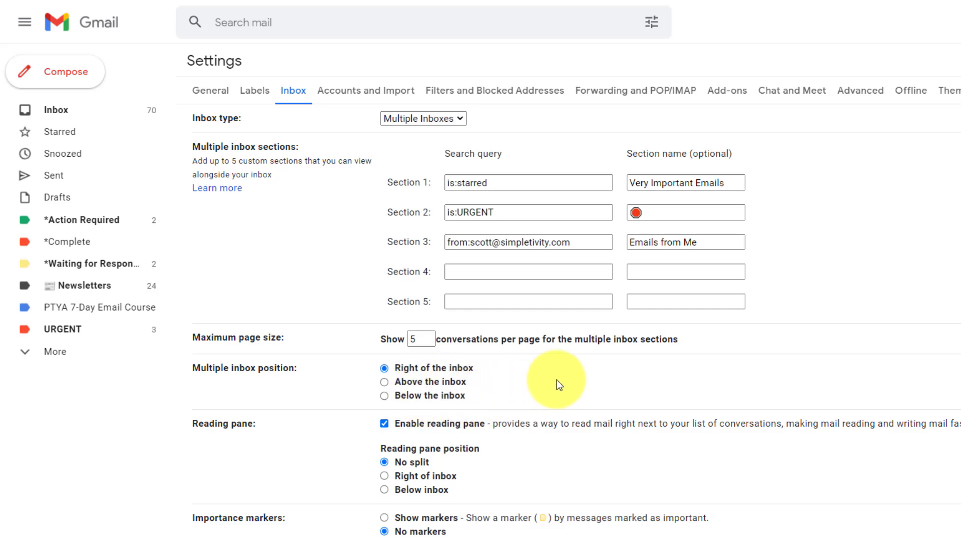
Save the Multiple Inboxes settings so Very Important Emails, the red-circle section and Emails from Me show beside the inbox.
scroll(578, 377, down, 3)
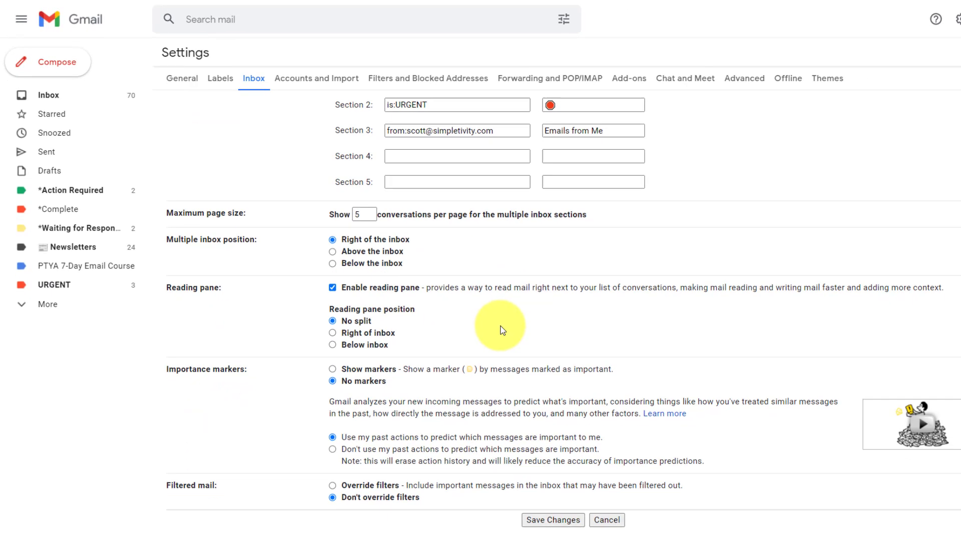
click(493, 483)
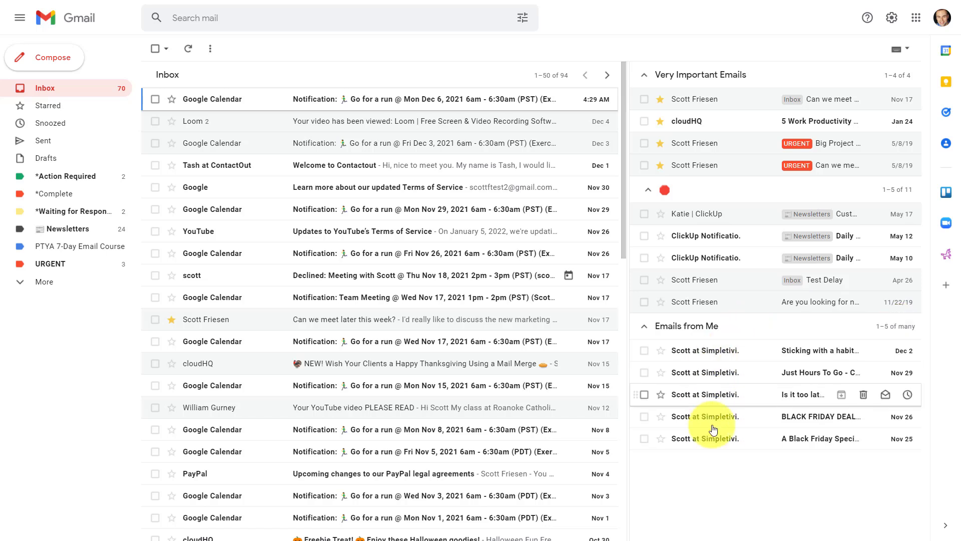
click(896, 328)
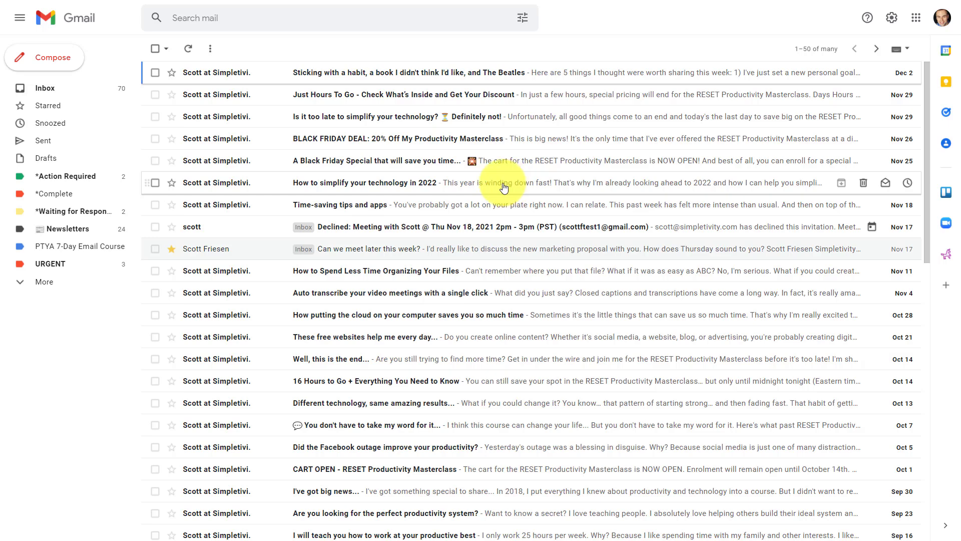
click(61, 93)
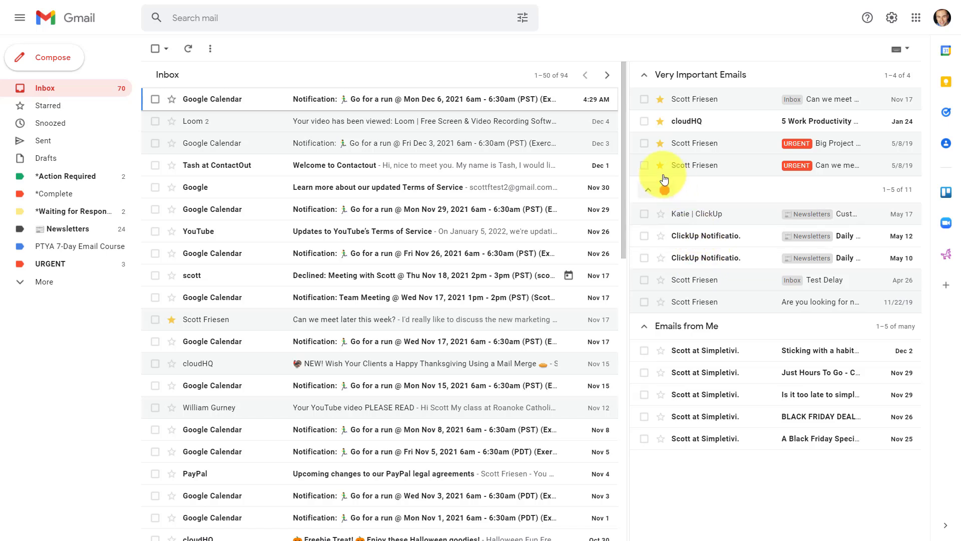
Select the Big Project email, both ClickUp notifications and the third Emails from Me conversation, and trash them.
click(644, 144)
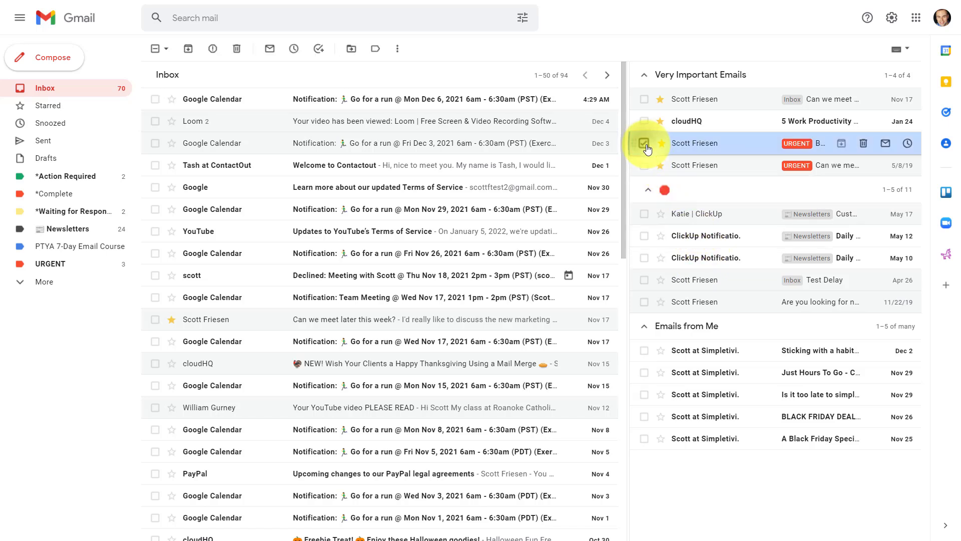
click(645, 259)
click(645, 236)
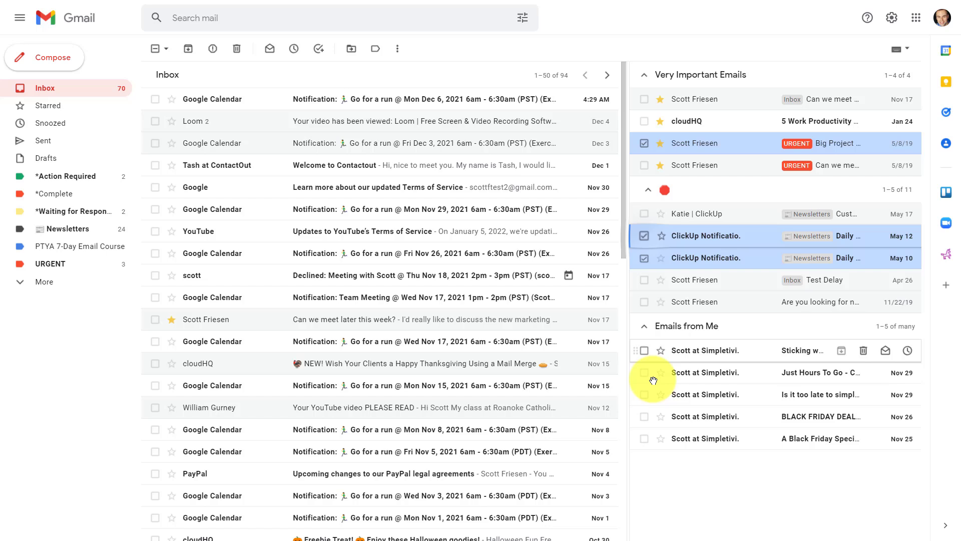
click(644, 394)
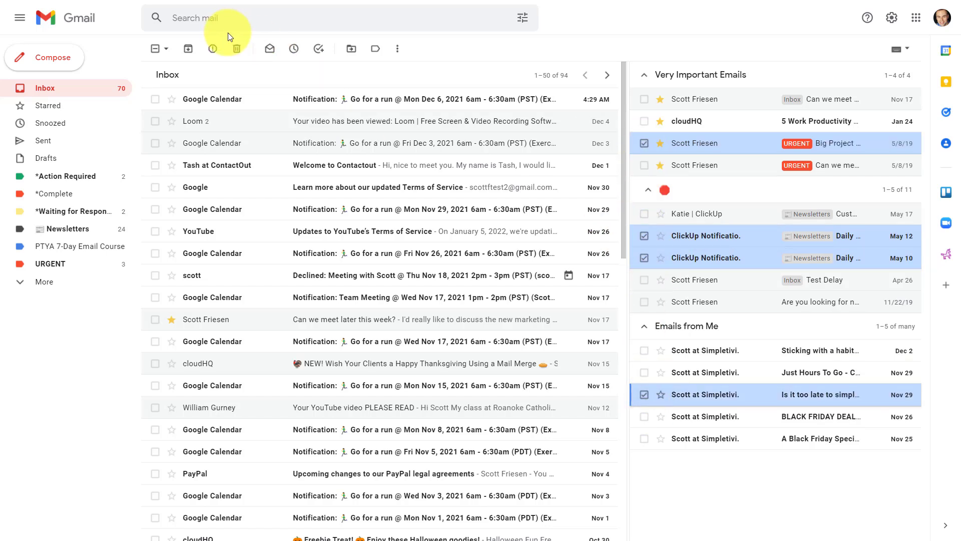
click(238, 55)
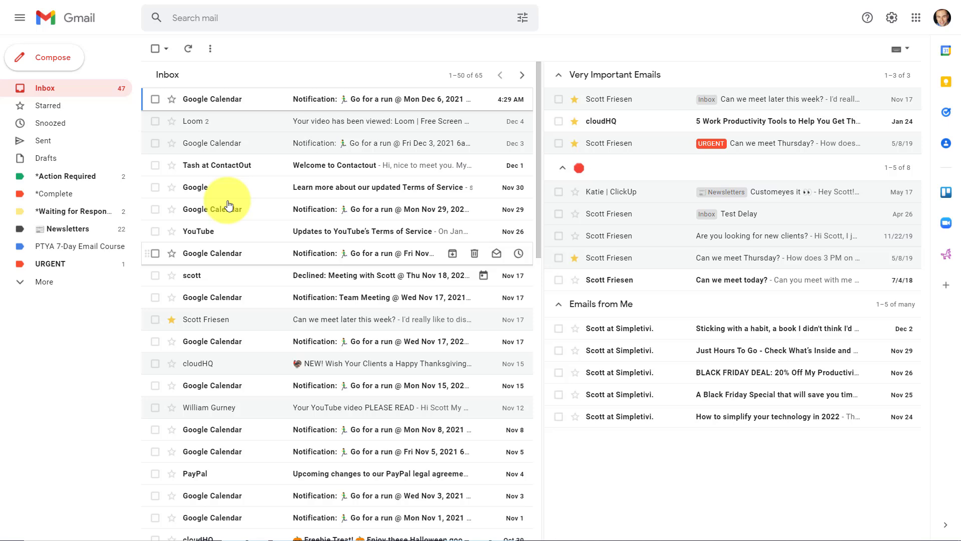
Reload Gmail so Very Important Emails shows 5 of 5 conversations.
mouse_move(216, 257)
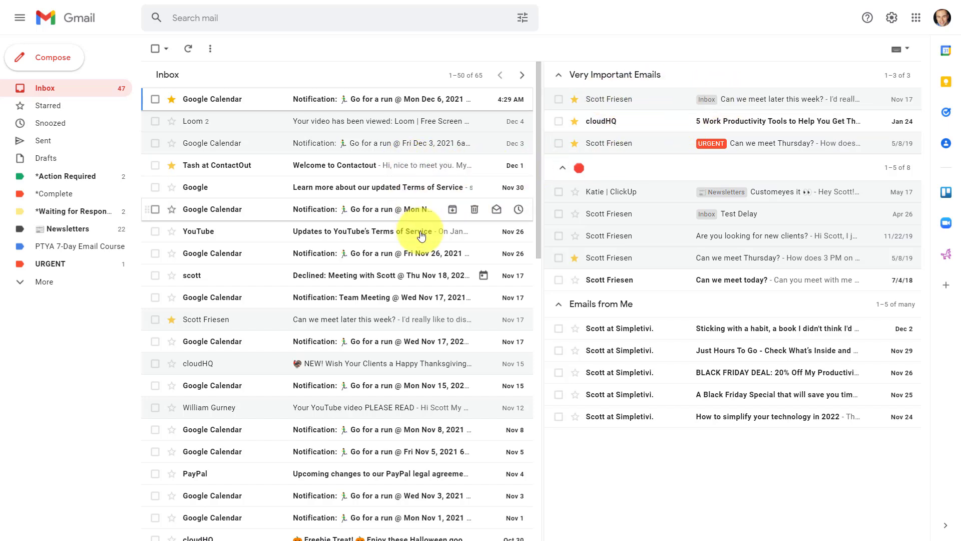
key(F5)
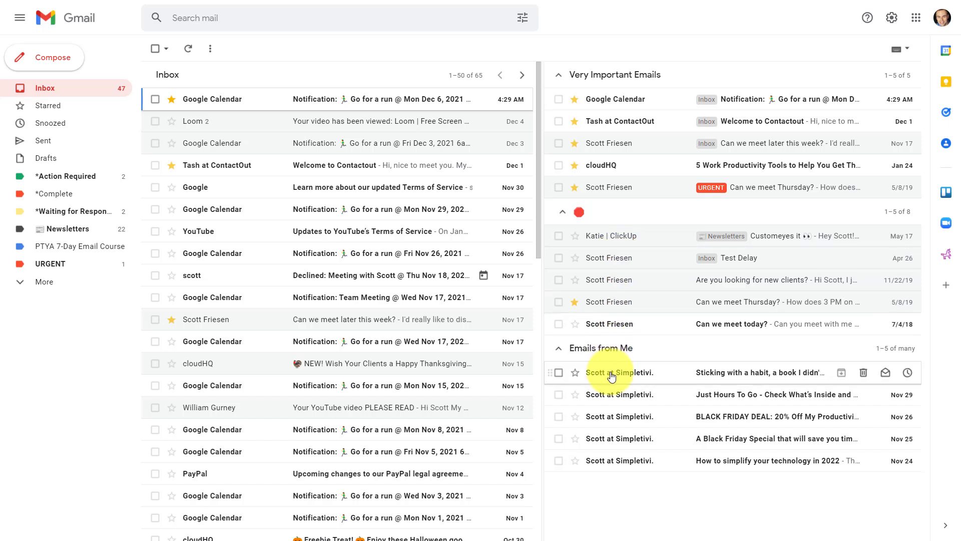
Apply the URGENT label to the 'Sticking with a habit' conversation from Emails from Me.
drag(612, 377, 614, 263)
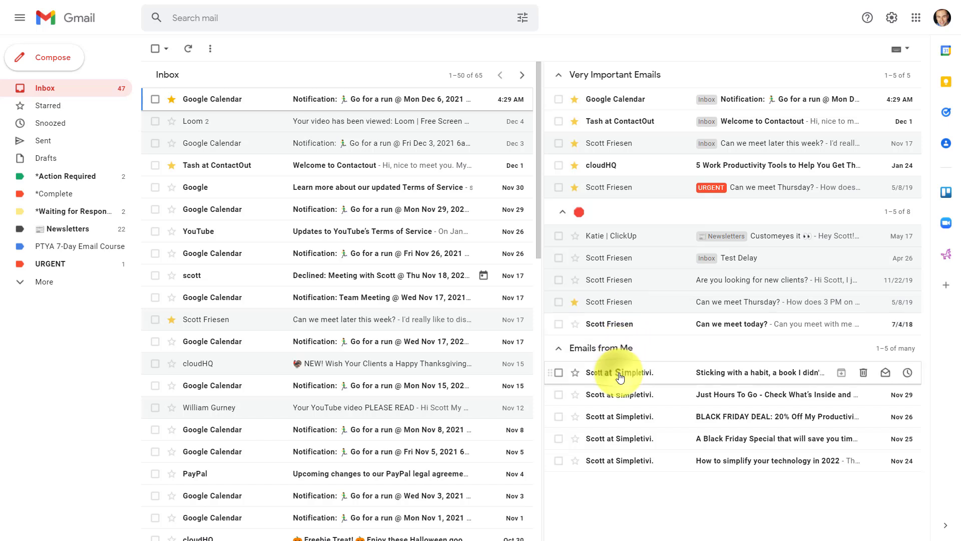
drag(576, 372, 44, 269)
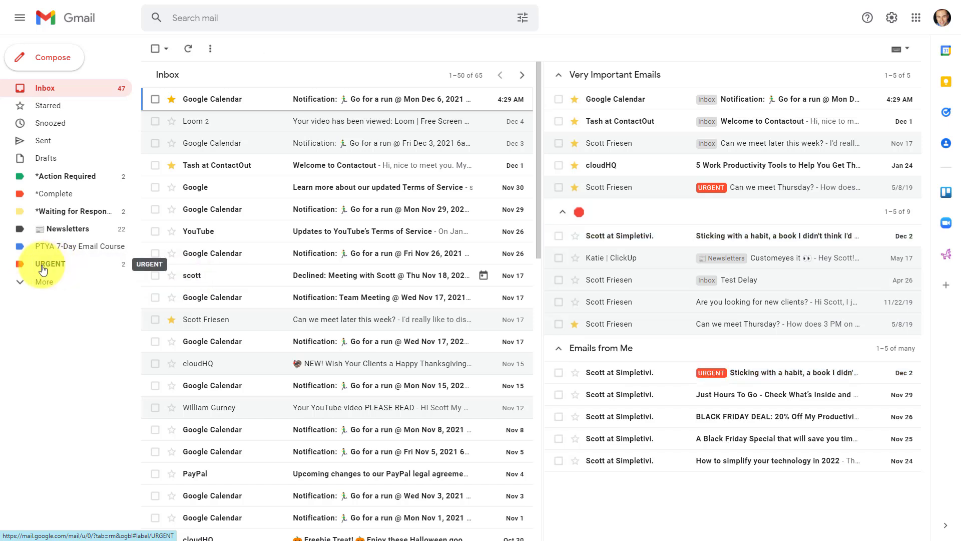